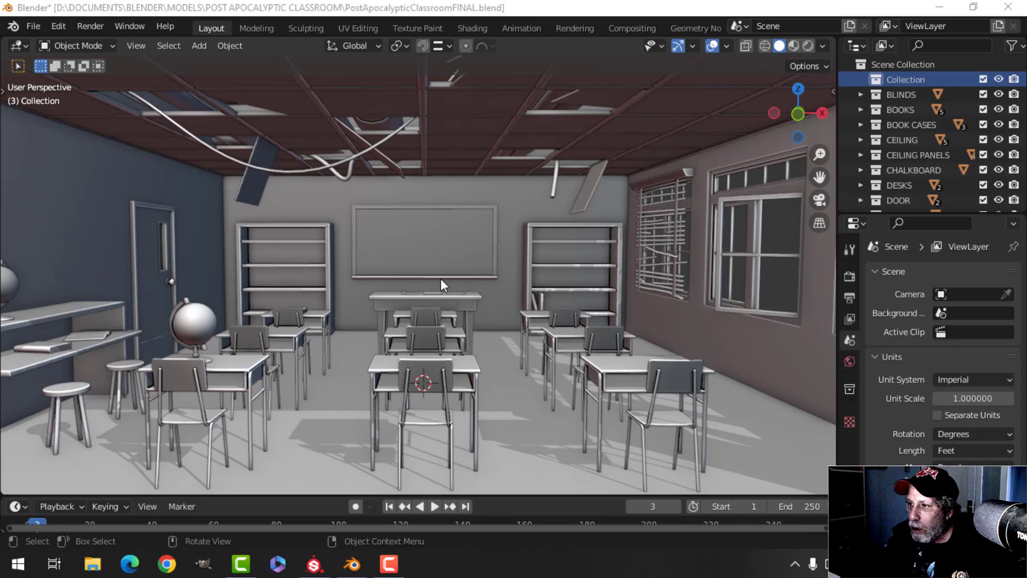
- Inspect the window blinds and bookcase, briefly hiding and showing the BLINDS collection
middle_click_drag(579, 275, 625, 263)
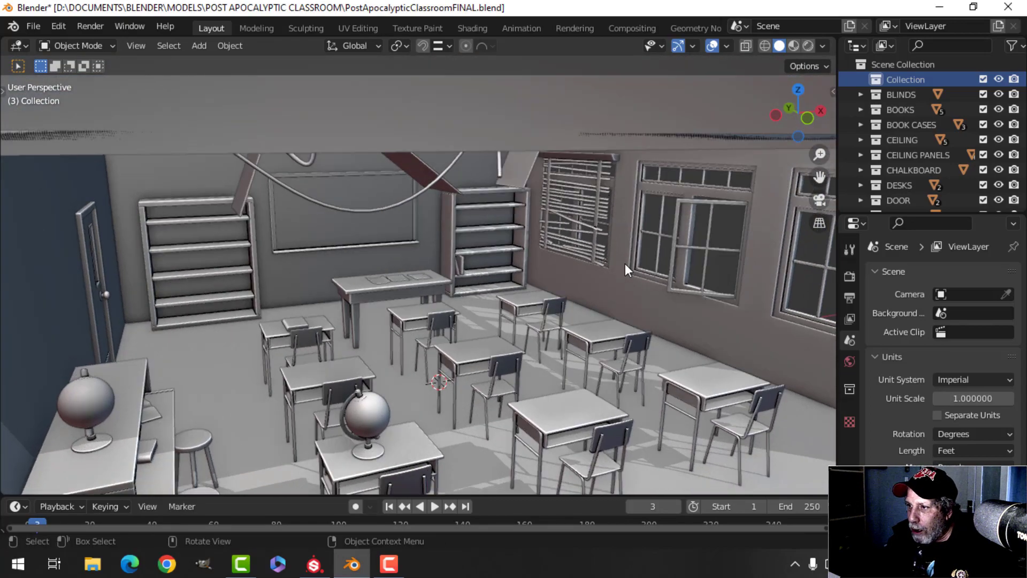
scroll(643, 223, "up", 5)
scroll(451, 246, "up", 3)
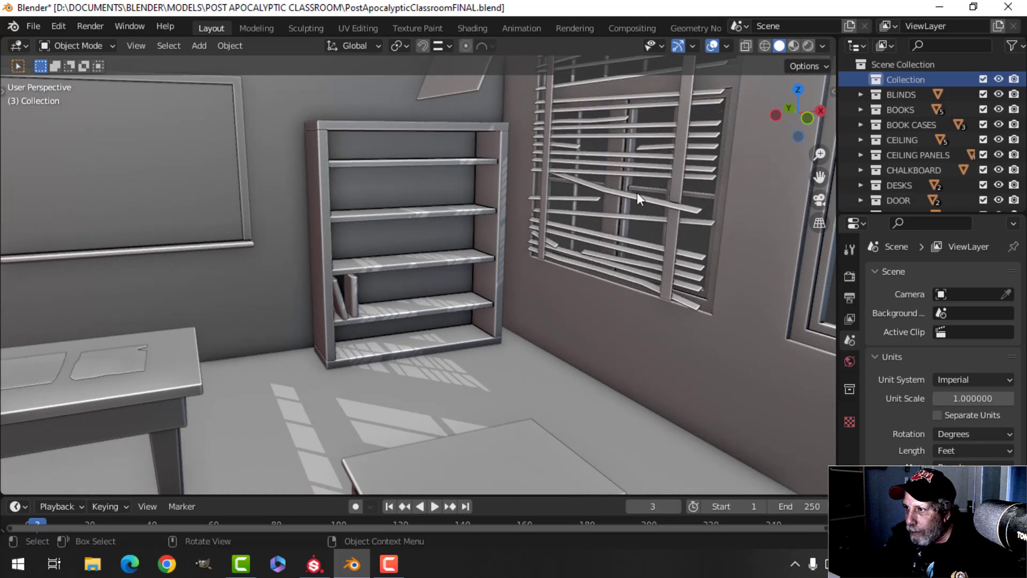
scroll(637, 198, "down", 5)
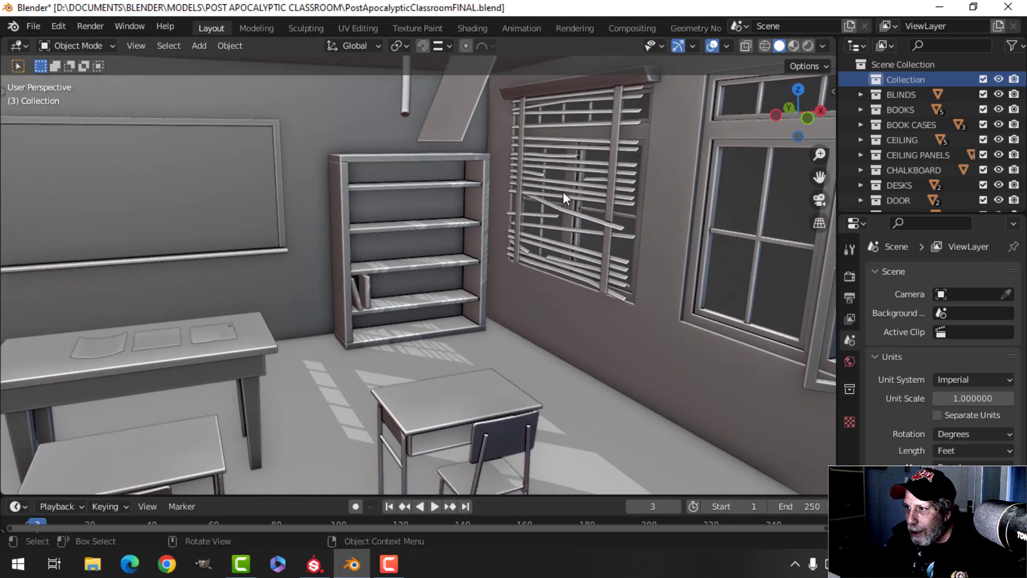
left_click(998, 93)
left_click(998, 94)
middle_click_drag(680, 228, 491, 230)
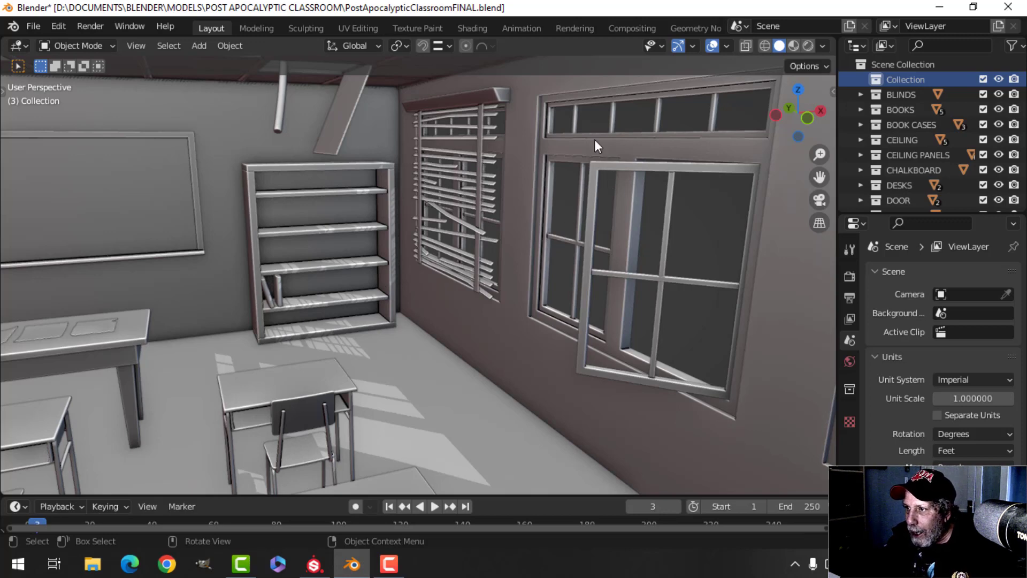
middle_click_drag(382, 248, 317, 257)
scroll(272, 230, "down", 2)
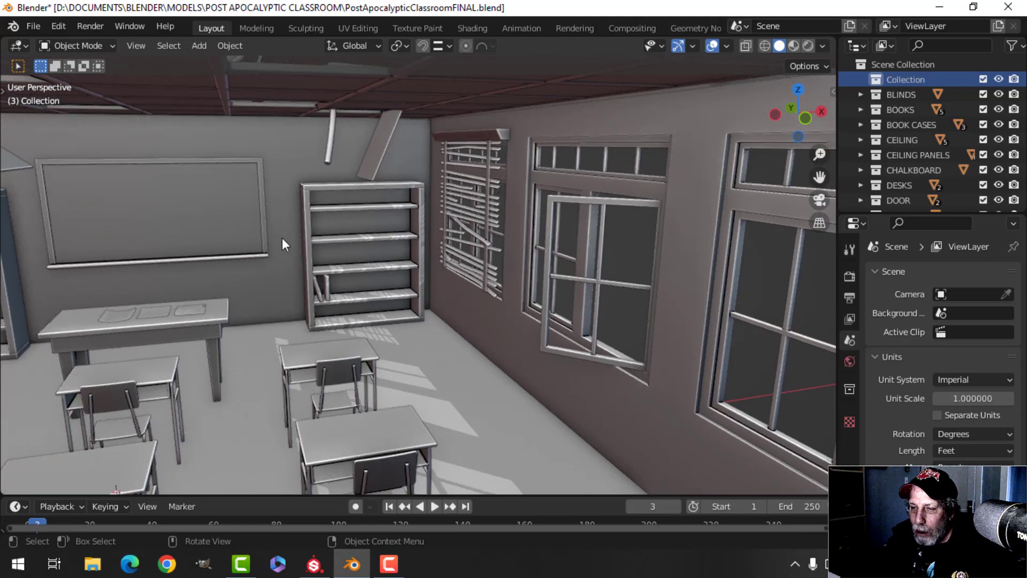
scroll(281, 238, "down", 2)
middle_click_drag(243, 233, 390, 228, "shift")
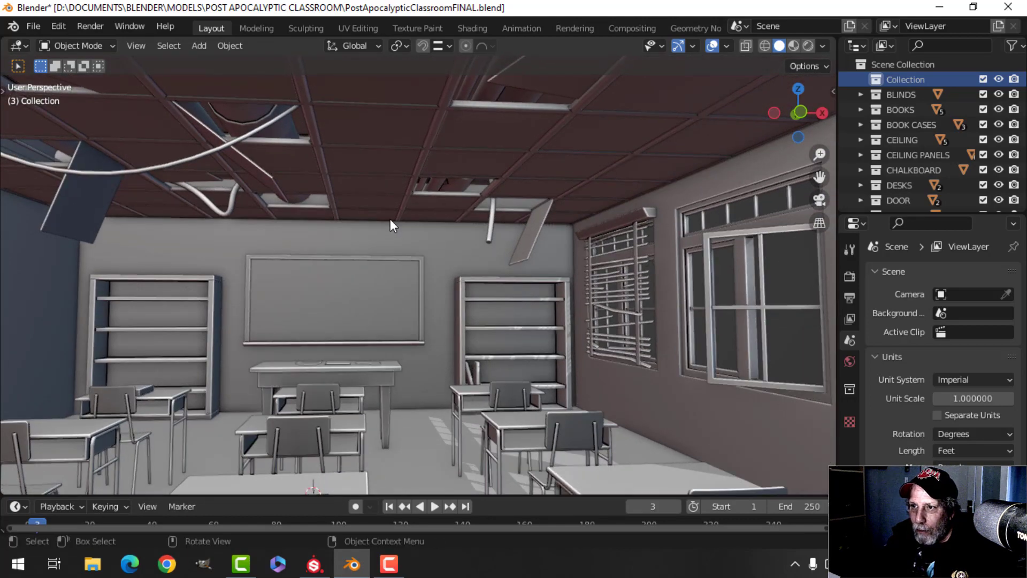
scroll(390, 219, "down", 1)
scroll(398, 218, "up", 1)
scroll(398, 218, "down", 2)
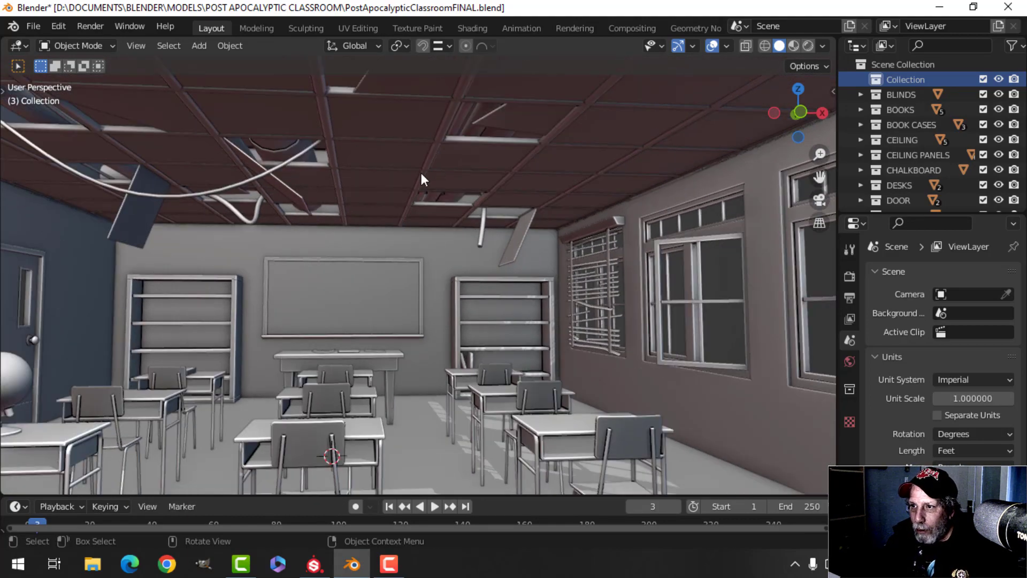
scroll(419, 195, "down", 3)
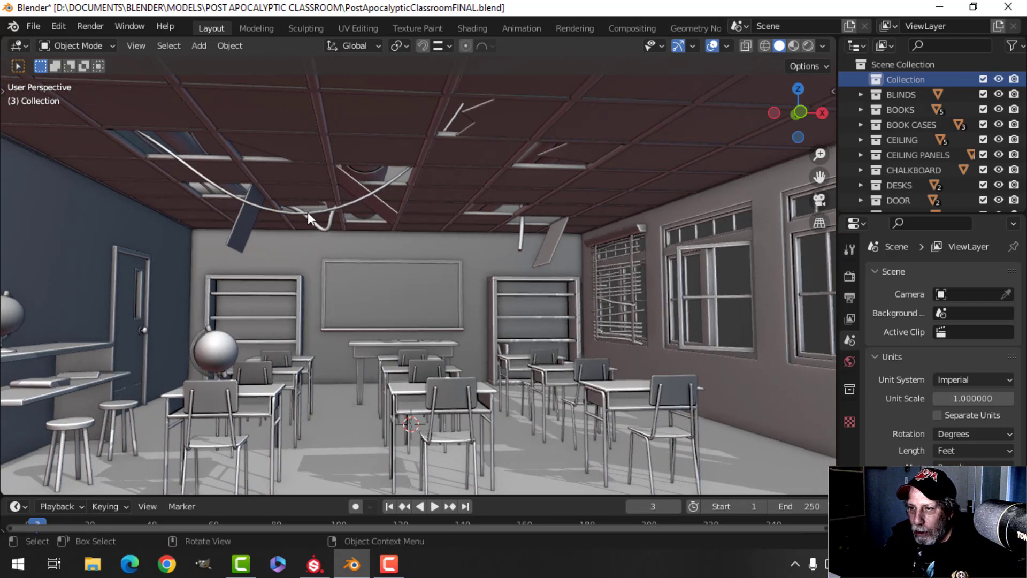
scroll(929, 178, "down", 4)
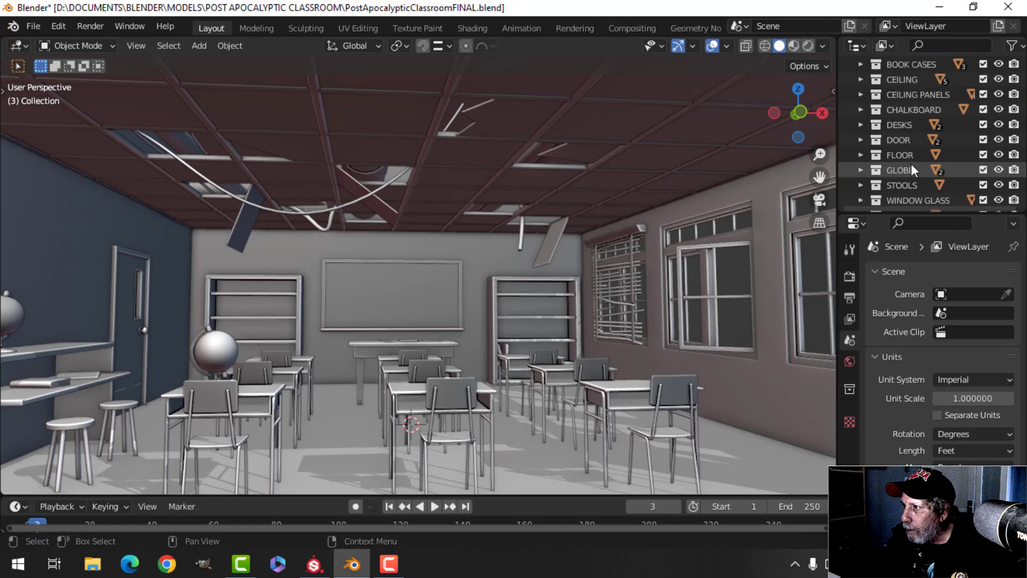
scroll(904, 145, "up", 2)
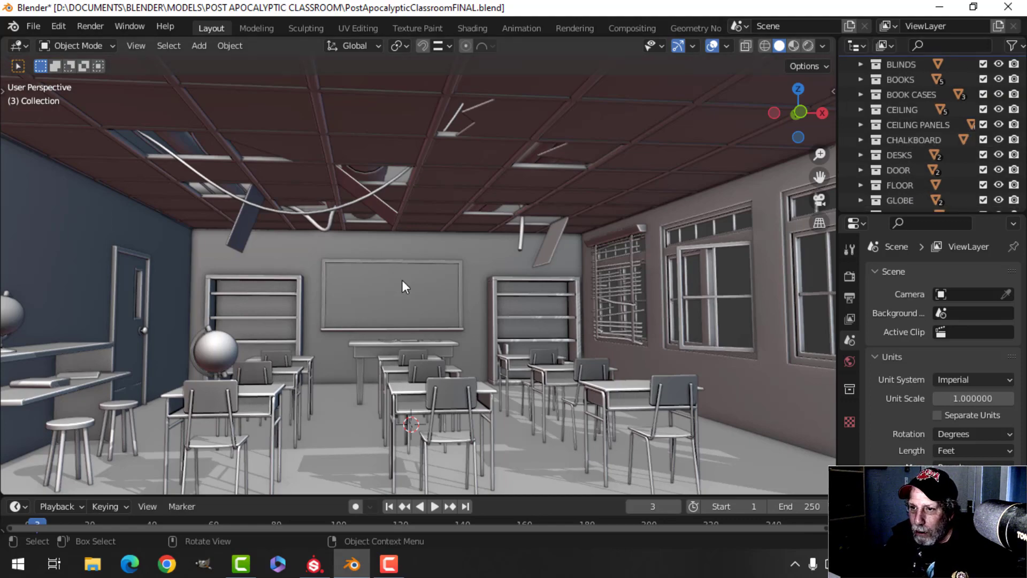
scroll(410, 289, "up", 6)
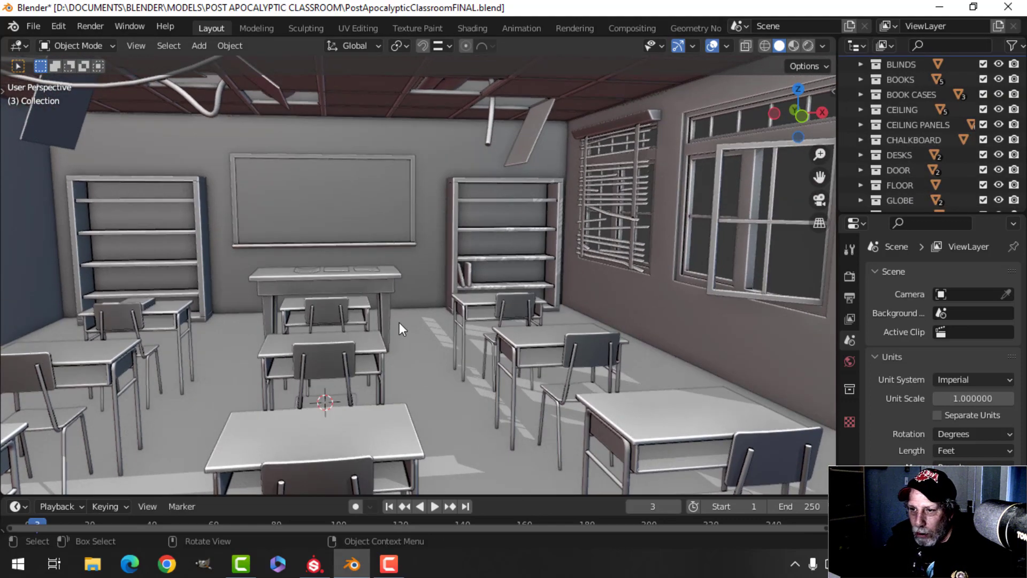
- Orbit over the desks, chalkboard wall and door out to a wide classroom view
middle_click_drag(399, 322, 309, 295)
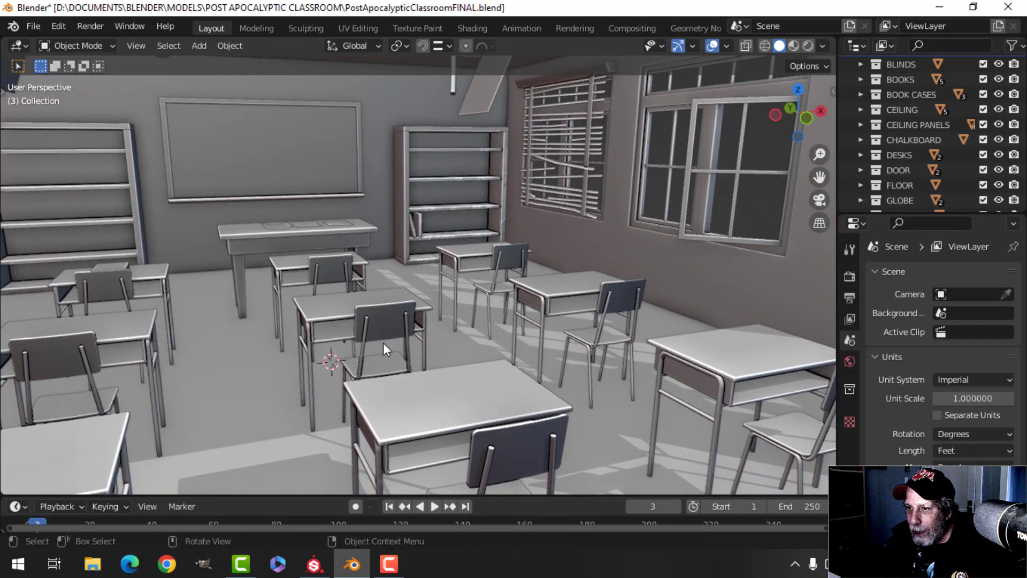
middle_click_drag(274, 363, 539, 291)
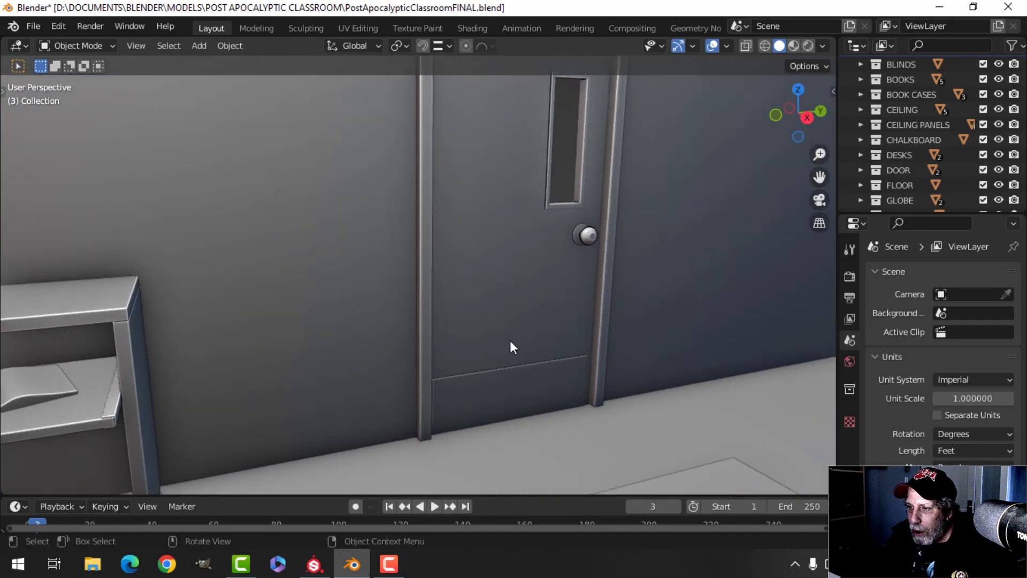
scroll(567, 284, "down", 3)
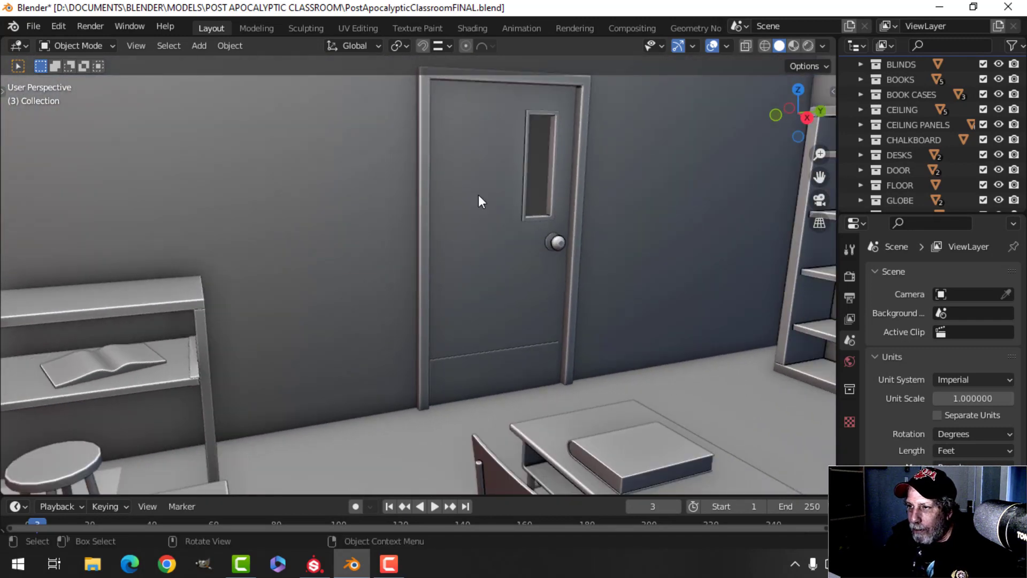
scroll(509, 203, "down", 2)
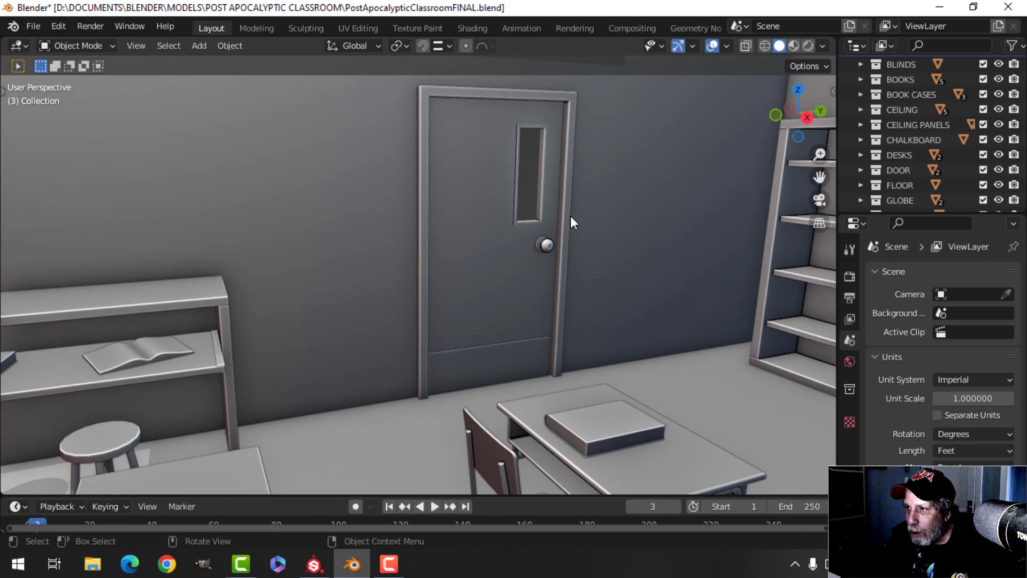
scroll(550, 224, "down", 2)
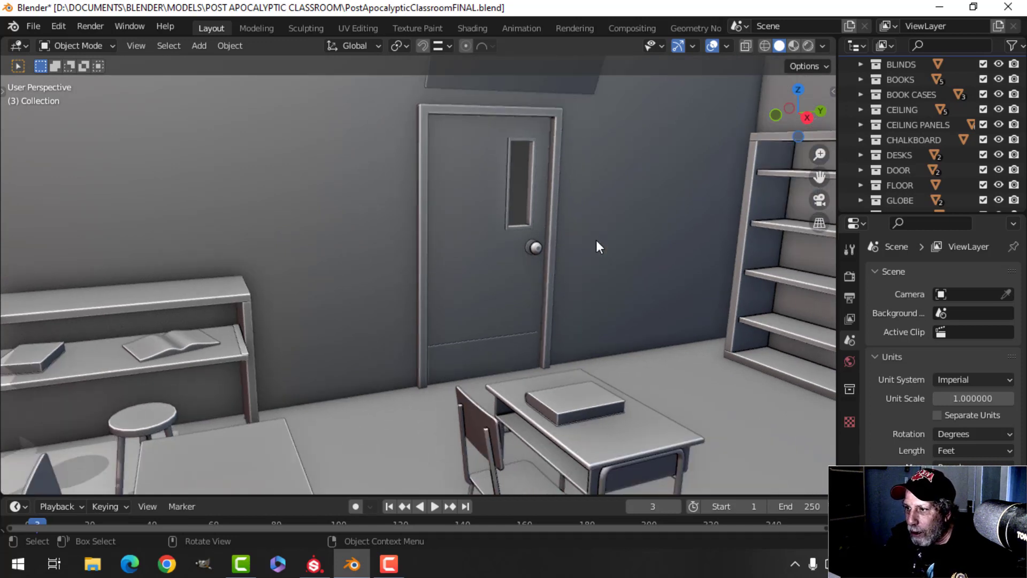
middle_click_drag(276, 287, 216, 234)
scroll(365, 283, "down", 2)
scroll(348, 275, "up", 6)
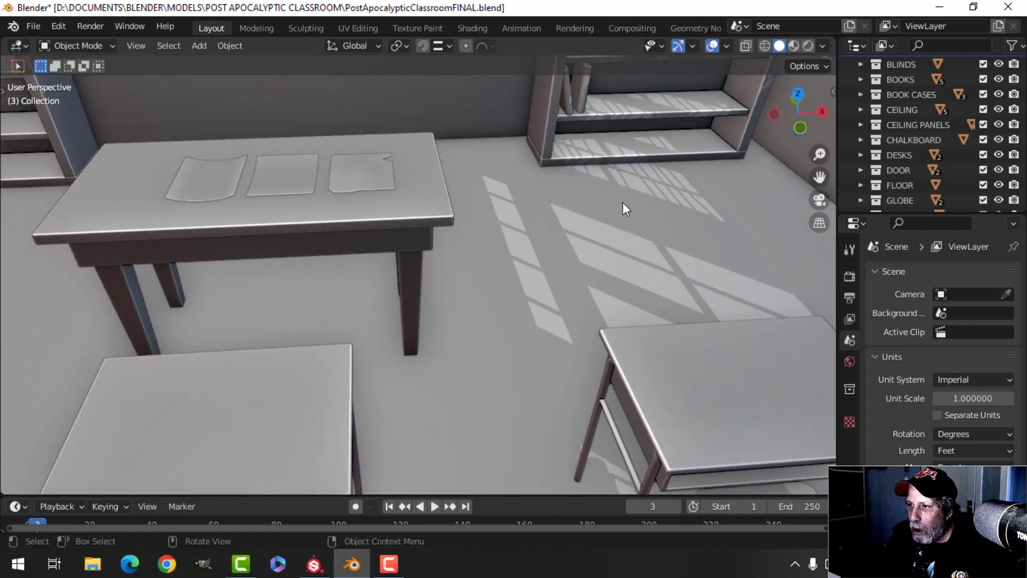
middle_click_drag(584, 212, 200, 197)
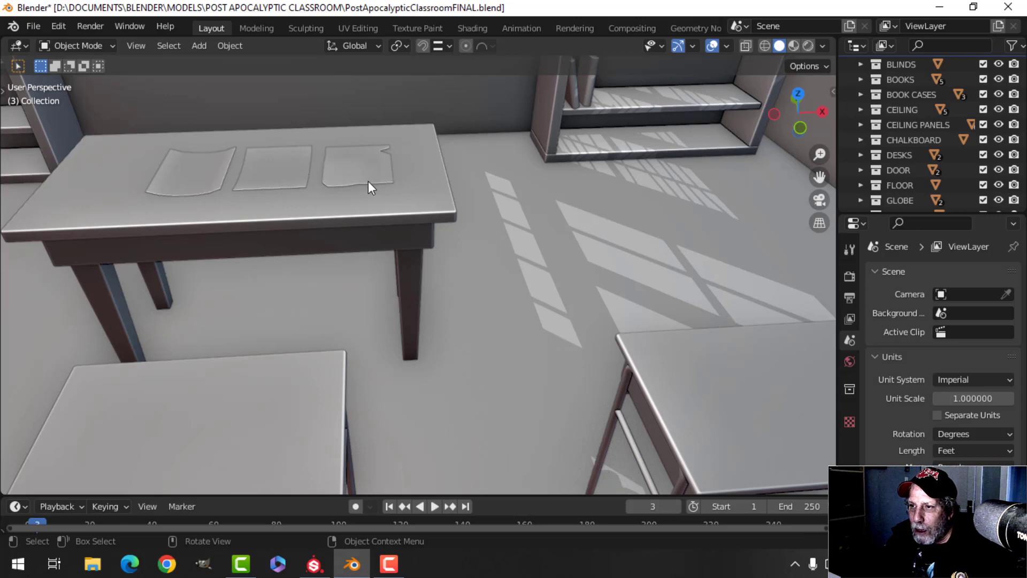
middle_click_drag(369, 182, 368, 215)
scroll(490, 231, "up", 4)
scroll(500, 225, "down", 5)
scroll(361, 223, "up", 3)
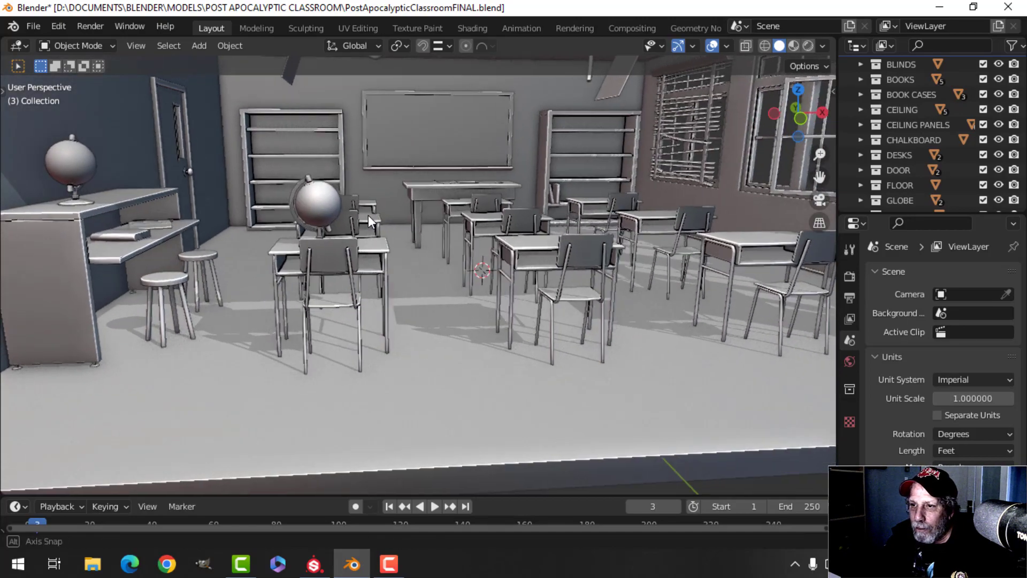
scroll(370, 215, "down", 3)
middle_click_drag(493, 214, 384, 202)
- Select the WallDoor wall and check its narrow side face in Edit Mode
left_click(342, 167)
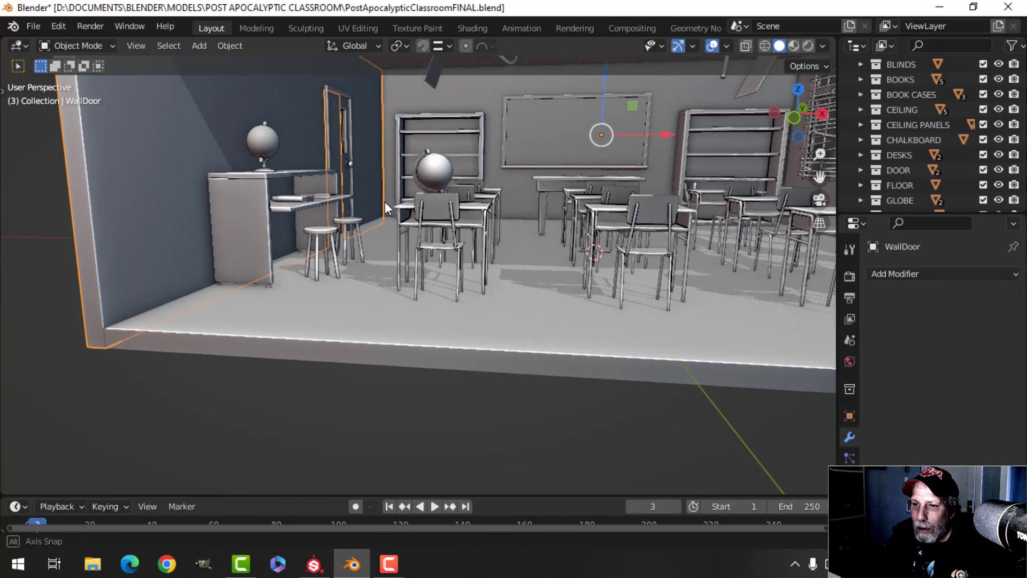
left_click(321, 326)
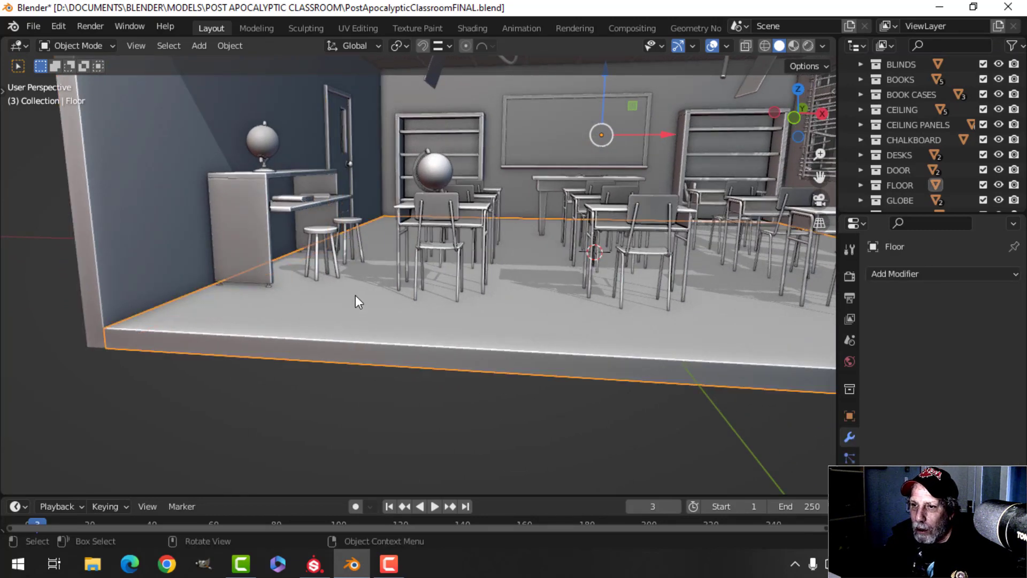
left_click(114, 259)
middle_click_drag(135, 266, 208, 214)
key("Tab")
left_click(303, 168)
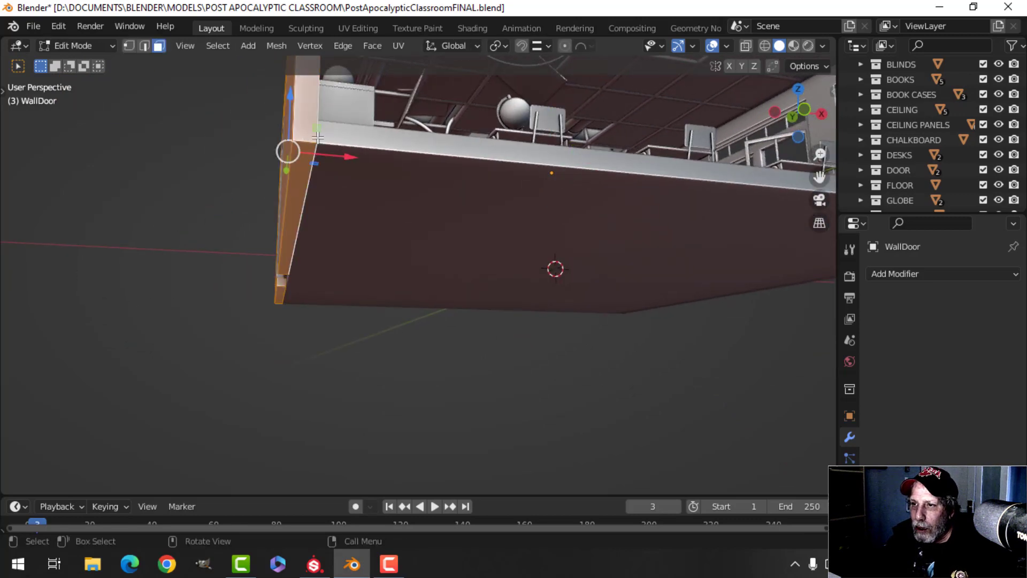
key("Tab")
middle_click_drag(383, 155, 314, 232)
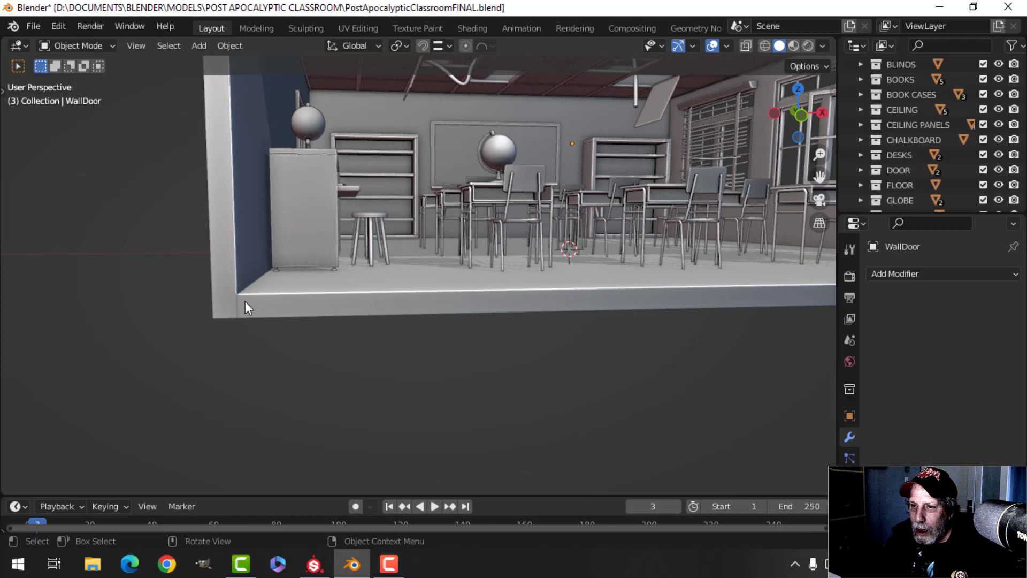
middle_click_drag(245, 301, 294, 287)
- Frame WallDoor, then select the near WallBack wall and hide it
key("KP_Decimal")
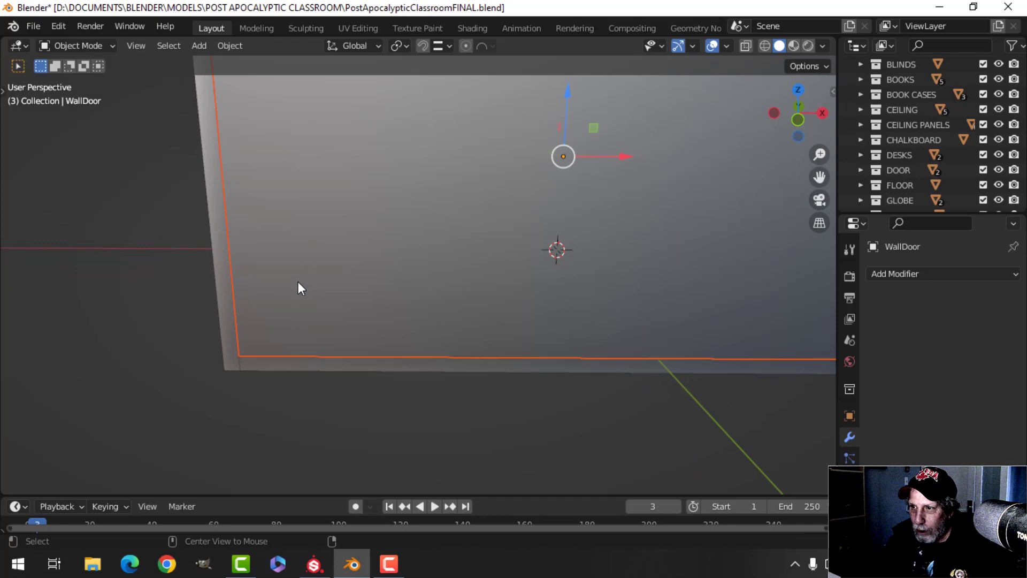
left_click(427, 262)
mouse_move(427, 264)
middle_mouse_down()
mouse_move(449, 241)
mouse_move(433, 257)
mouse_move(474, 268)
mouse_move(417, 261)
middle_mouse_up()
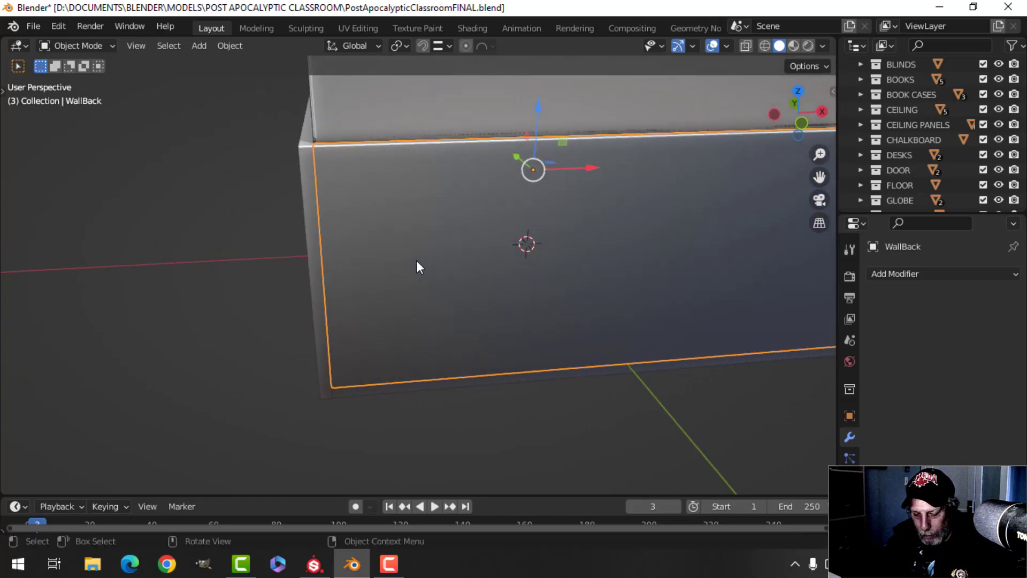
key("h")
scroll(486, 267, "down", 3)
scroll(487, 268, "up", 3)
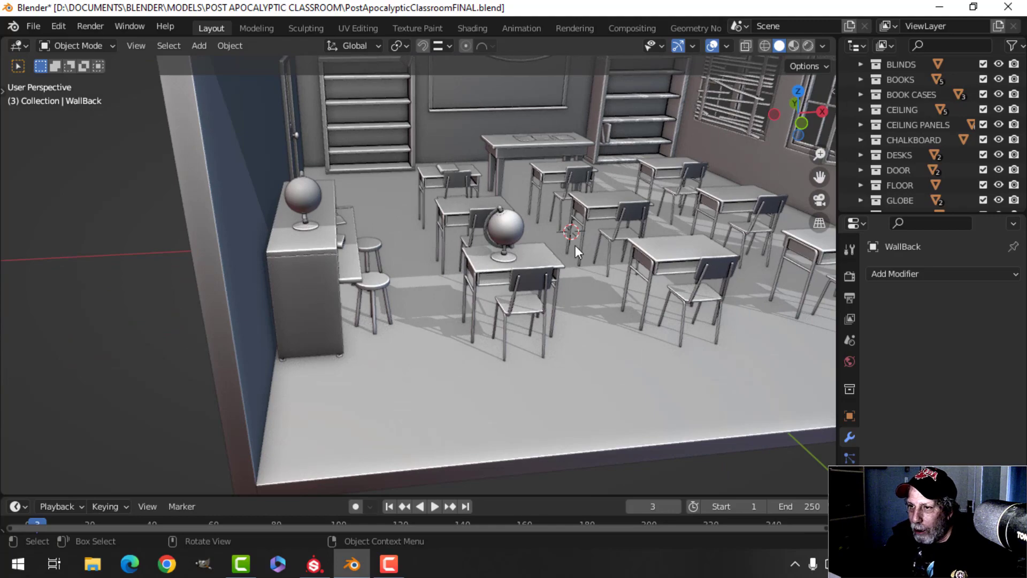
middle_click_drag(575, 245, 535, 160)
scroll(368, 258, "up", 2)
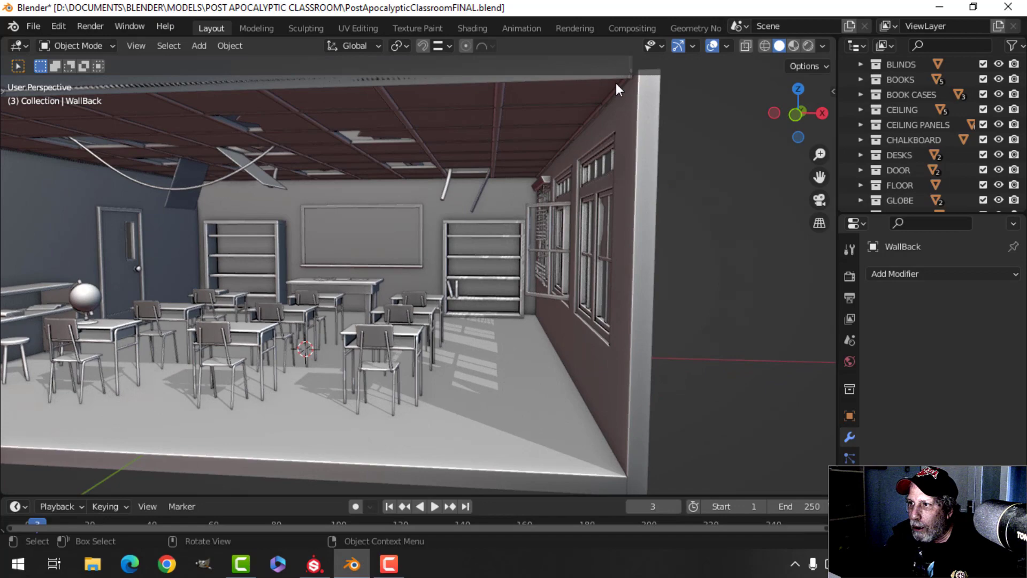
middle_click_drag(615, 83, 476, 242)
scroll(476, 242, "down", 3)
middle_click_drag(411, 236, 489, 254)
scroll(507, 261, "up", 6)
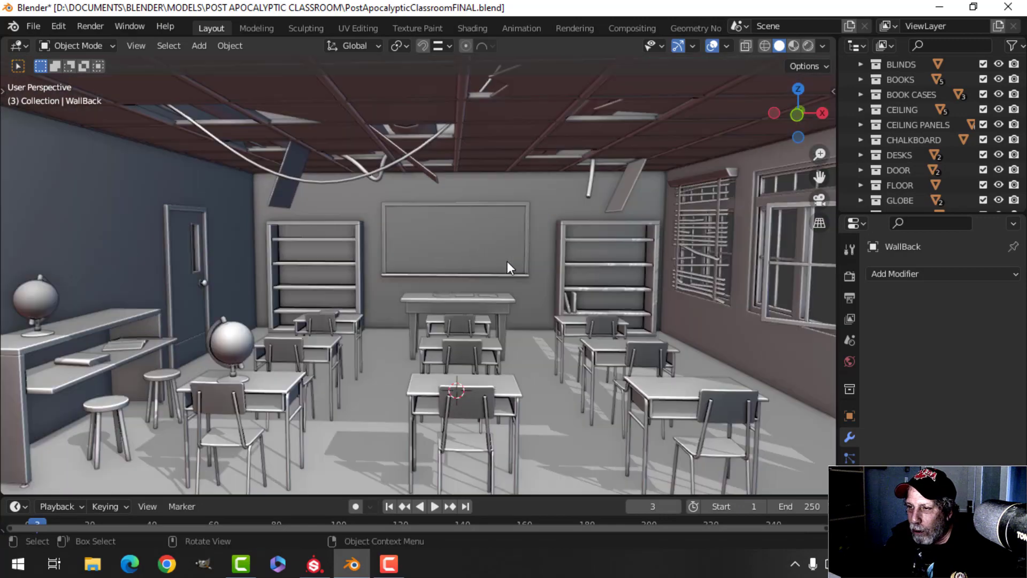
scroll(410, 221, "down", 3)
middle_click_drag(413, 226, 510, 219, "shift")
scroll(496, 223, "up", 3)
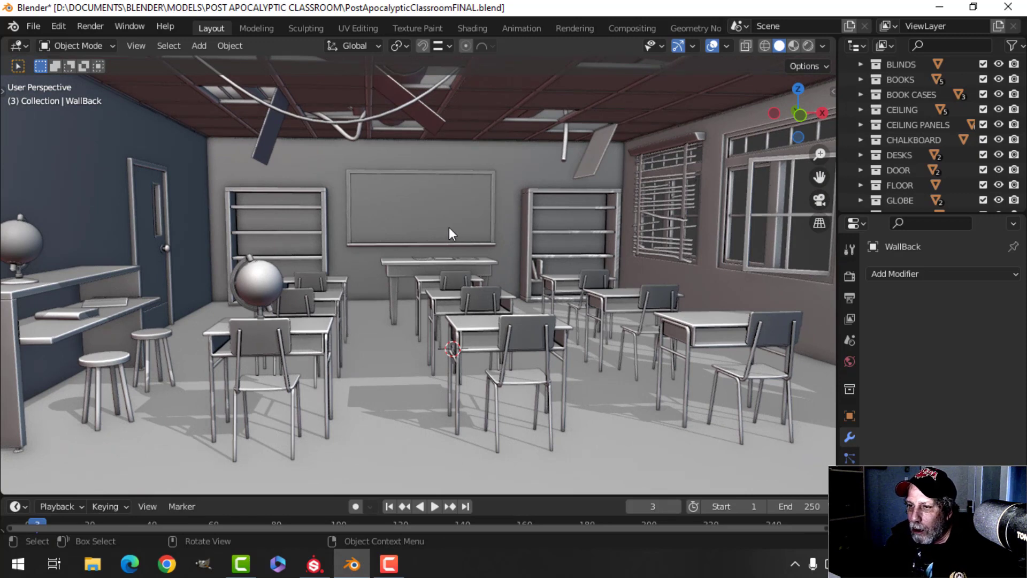
scroll(447, 227, "down", 3)
mouse_move(447, 227)
middle_mouse_down()
mouse_move(358, 230)
mouse_move(433, 227)
middle_mouse_up()
scroll(358, 230, "up", 3)
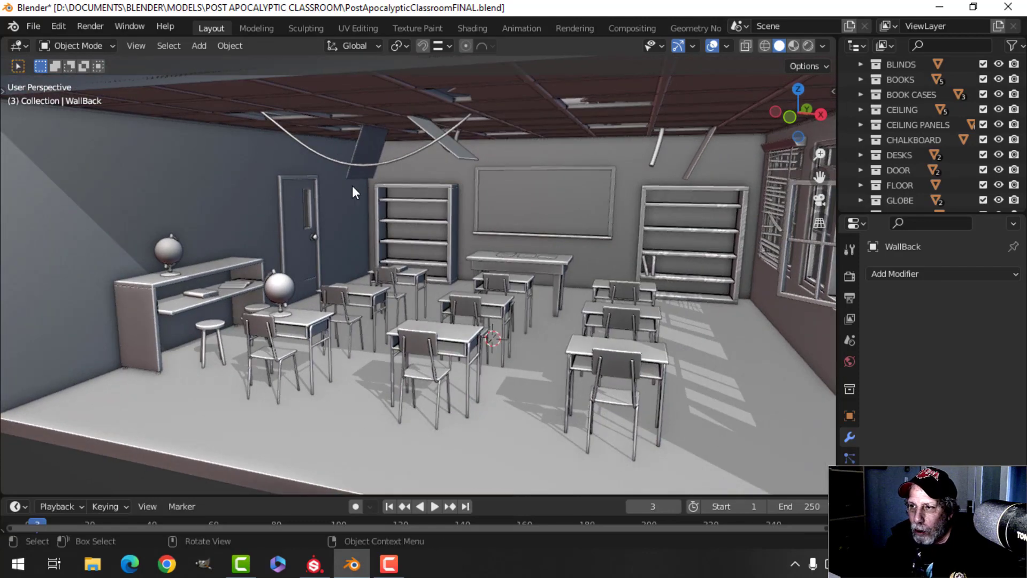
scroll(669, 220, "down", 4)
middle_click_drag(571, 216, 473, 193)
scroll(475, 207, "up", 6)
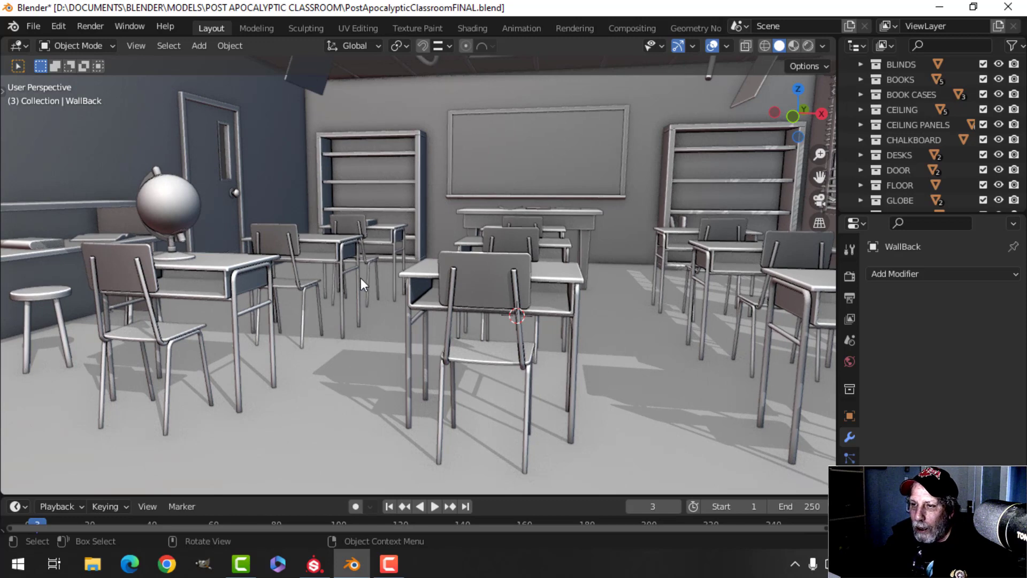
middle_click_drag(360, 279, 381, 253)
left_click(399, 234)
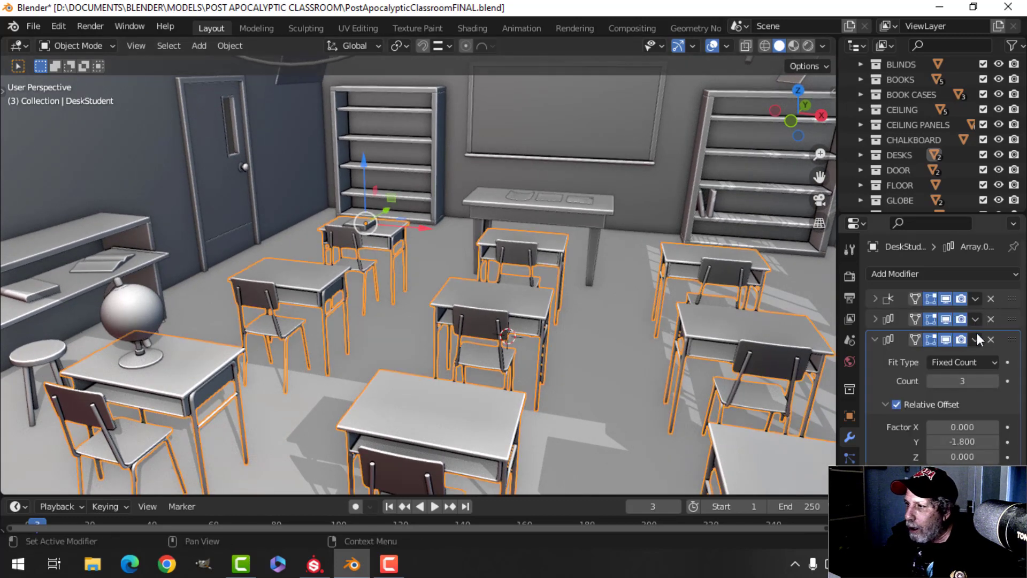
left_click(945, 319)
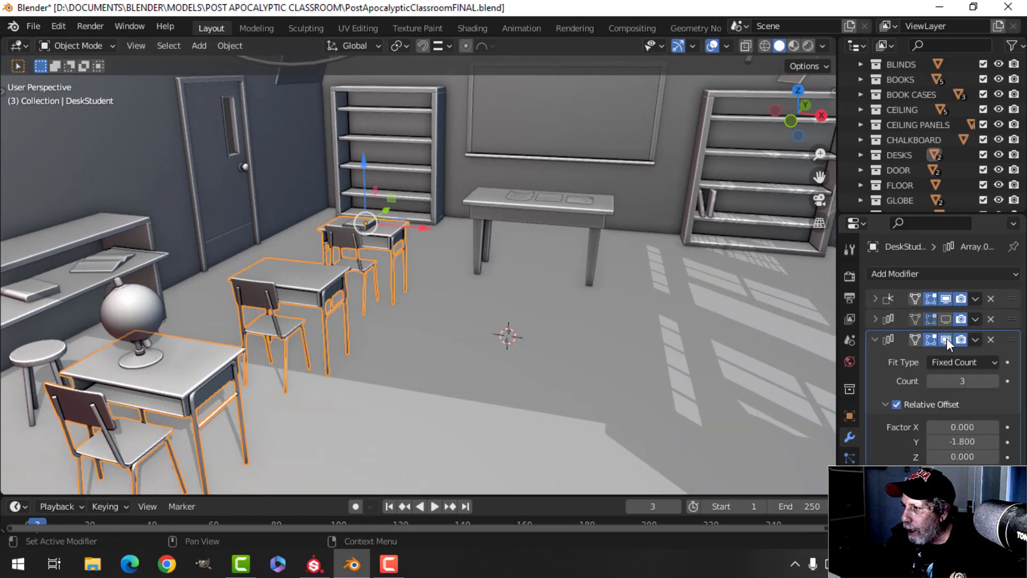
left_click(946, 340)
middle_click_drag(471, 338, 385, 290)
scroll(385, 291, "up", 3)
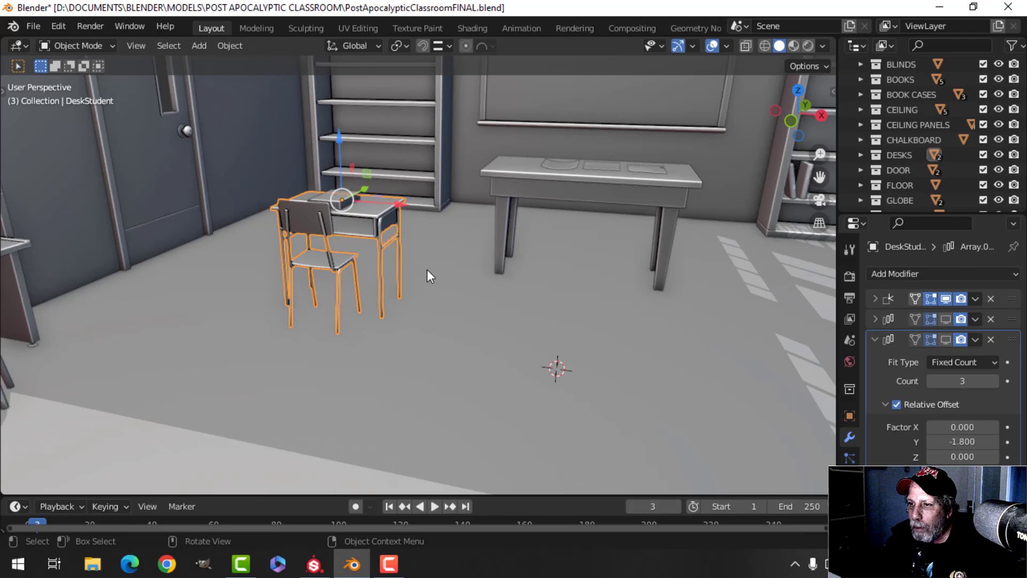
scroll(494, 292, "down", 4)
scroll(562, 260, "down", 2)
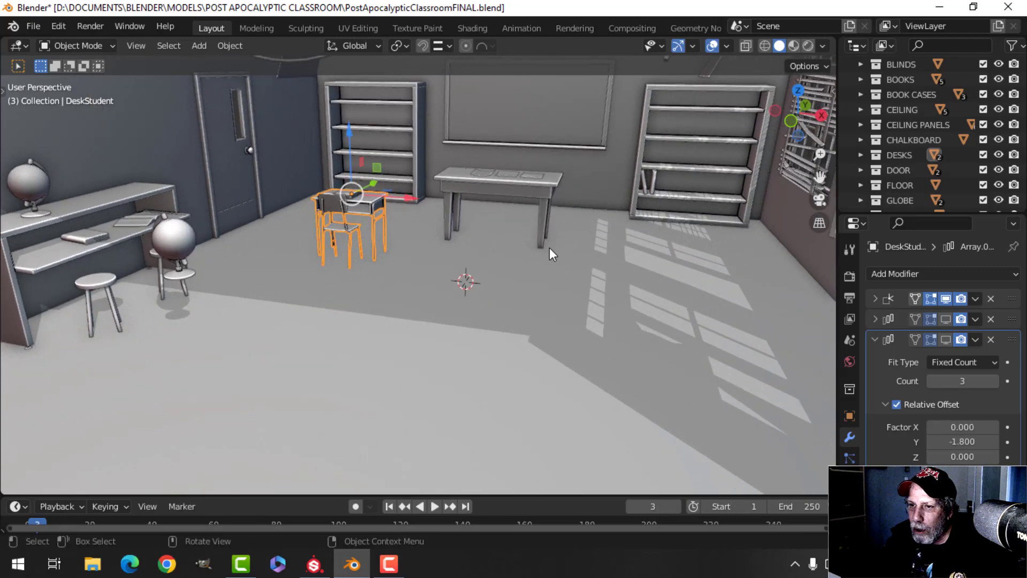
middle_click_drag(255, 288, 322, 227, "shift")
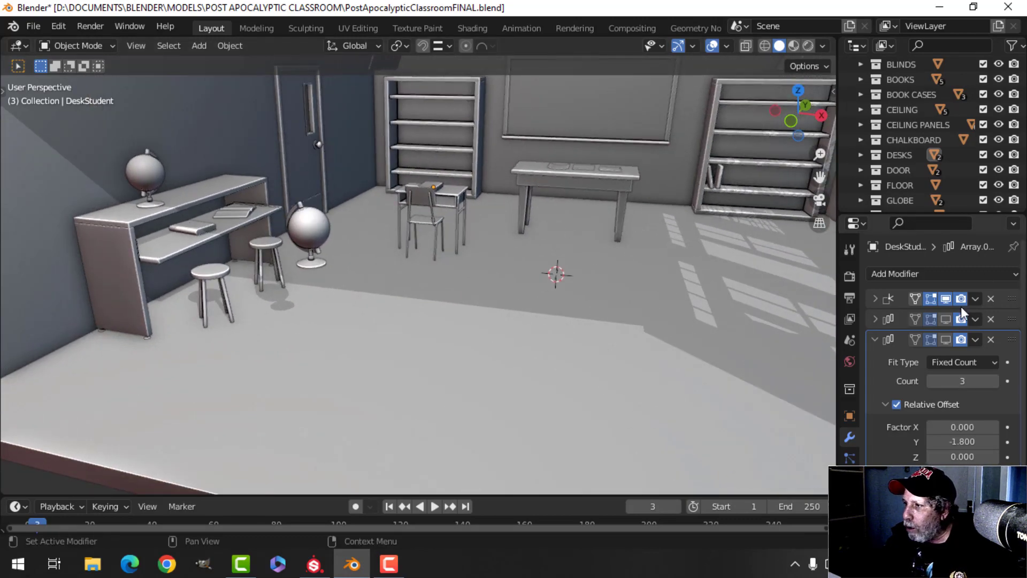
left_click(946, 318)
left_click(945, 339)
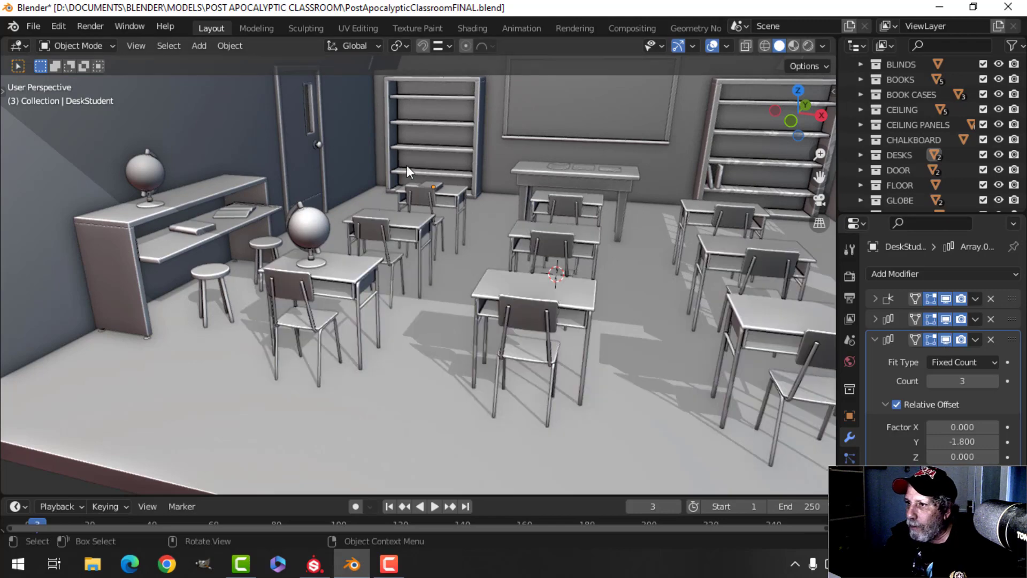
left_click(467, 121)
scroll(538, 177, "down", 2)
middle_click_drag(533, 175, 492, 181)
scroll(493, 181, "up", 5)
middle_click_drag(422, 239, 584, 219)
scroll(525, 156, "up", 2)
scroll(563, 173, "down", 3)
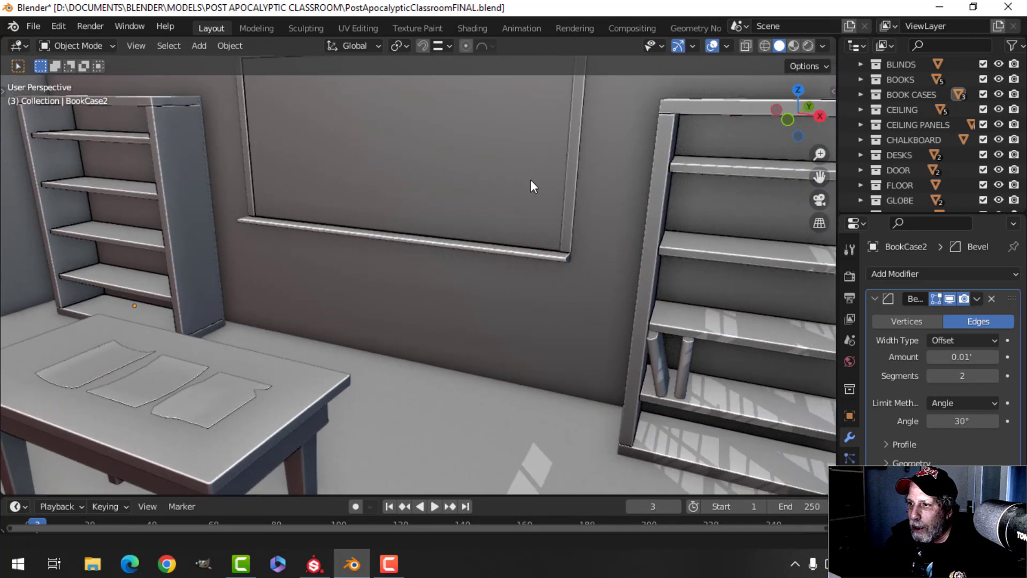
middle_click_drag(531, 178, 502, 176)
scroll(619, 294, "up", 3)
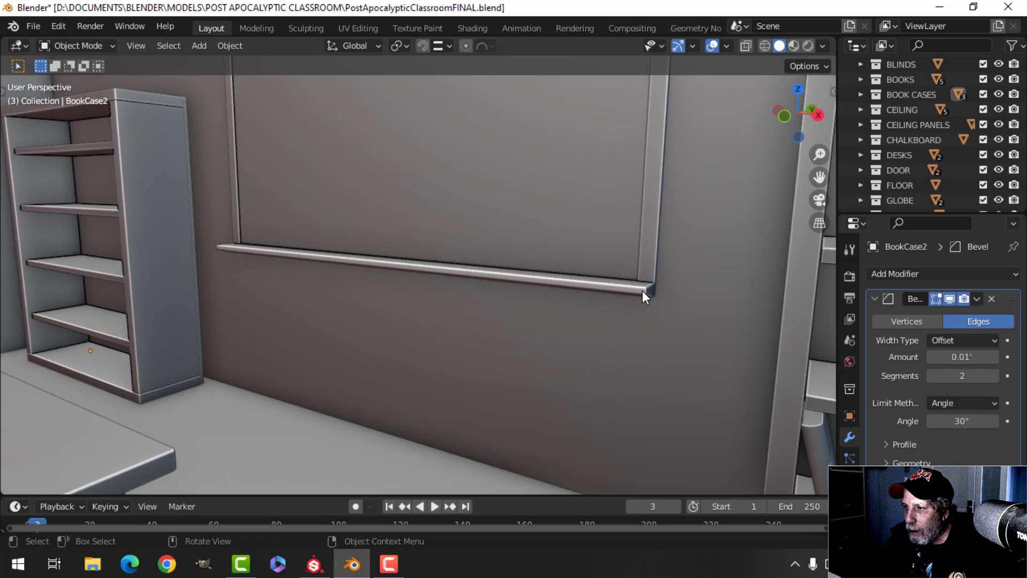
left_click(642, 290)
middle_click_drag(642, 291, 681, 290)
scroll(653, 287, "down", 5)
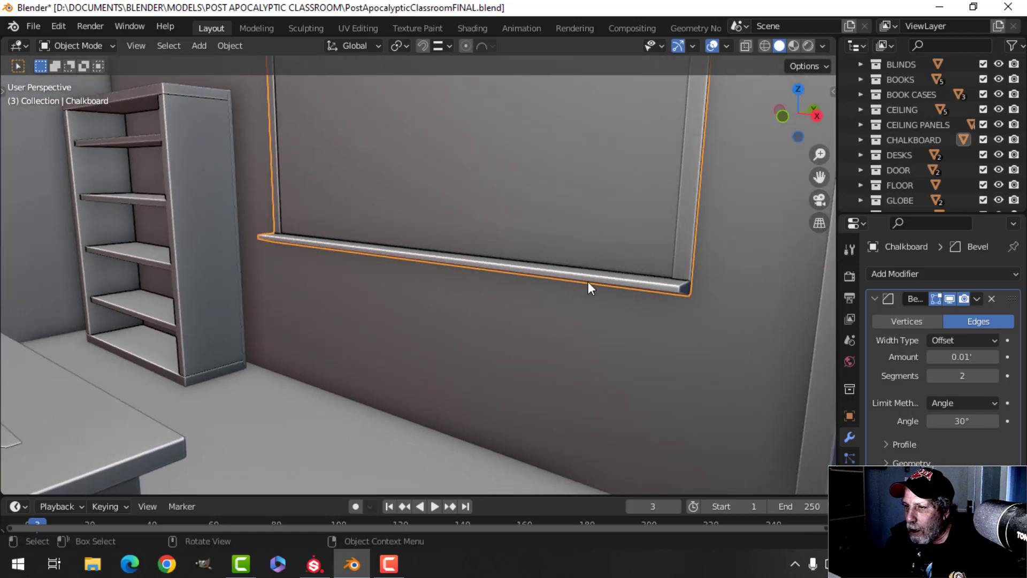
middle_click_drag(509, 287, 295, 250)
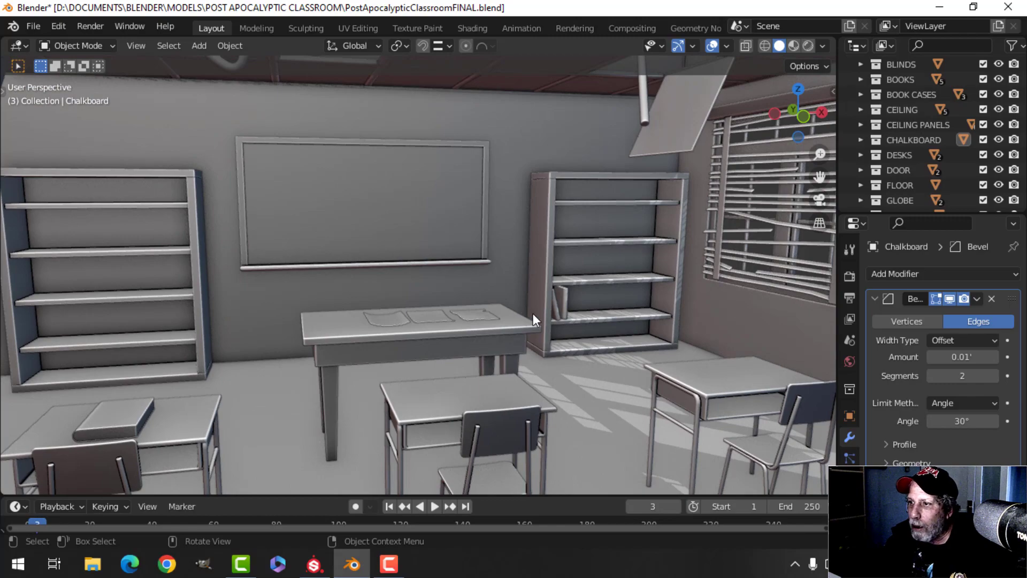
scroll(533, 313, "down", 7)
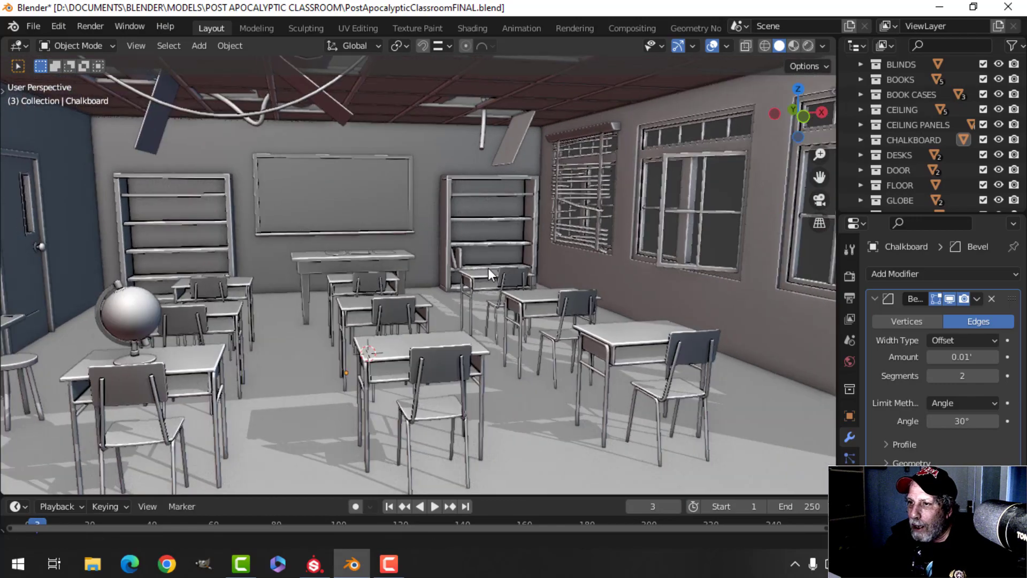
- Orbit to frame the chalkboard wall head-on, showing a little more ceiling
mouse_move(488, 268)
middle_mouse_down()
mouse_move(526, 267)
mouse_move(455, 274)
mouse_move(501, 270)
middle_mouse_up()
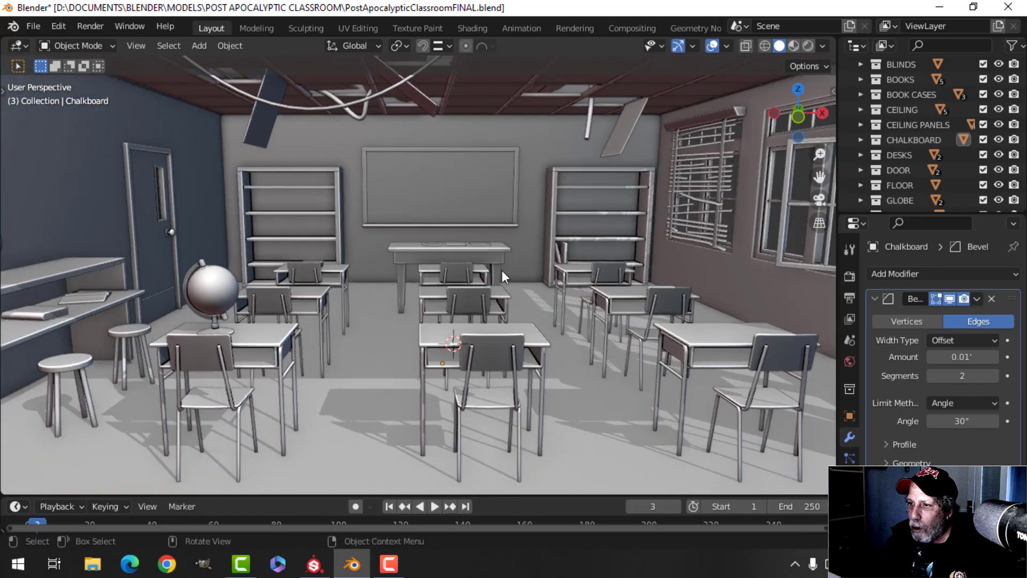
scroll(502, 269, "down", 4)
scroll(497, 268, "up", 4)
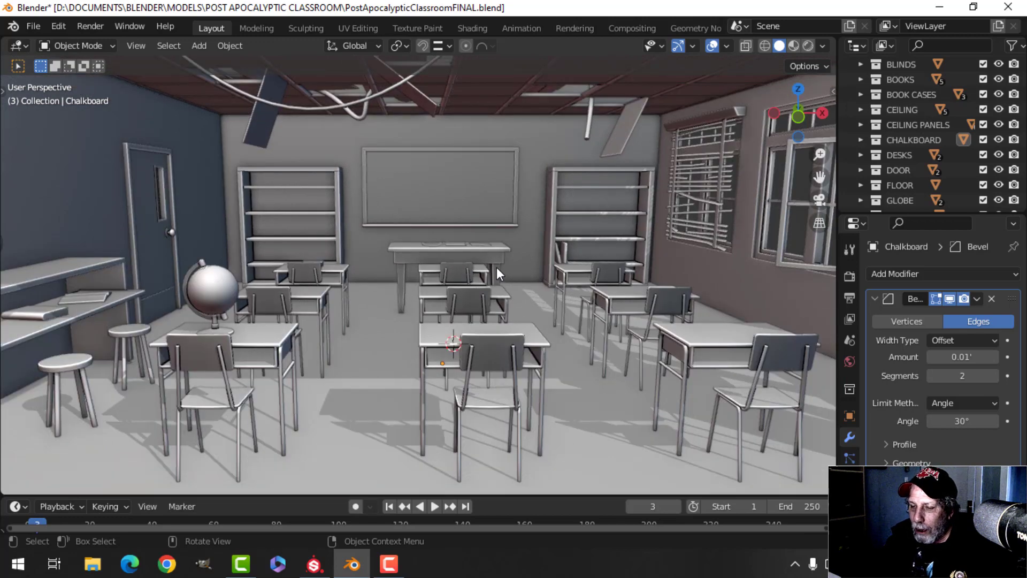
middle_click_drag(512, 282, 499, 274)
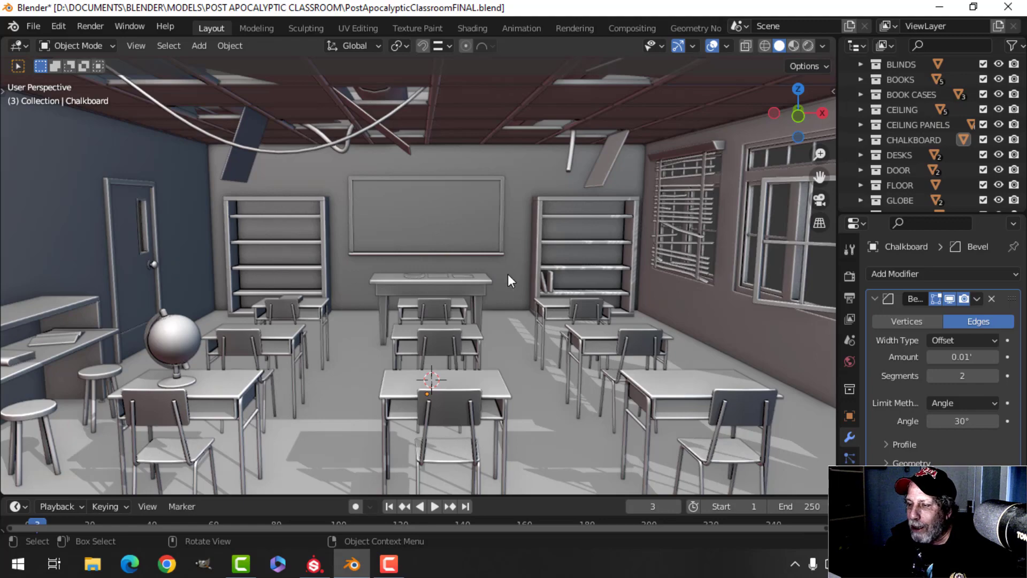
middle_click_drag(506, 280, 509, 248)
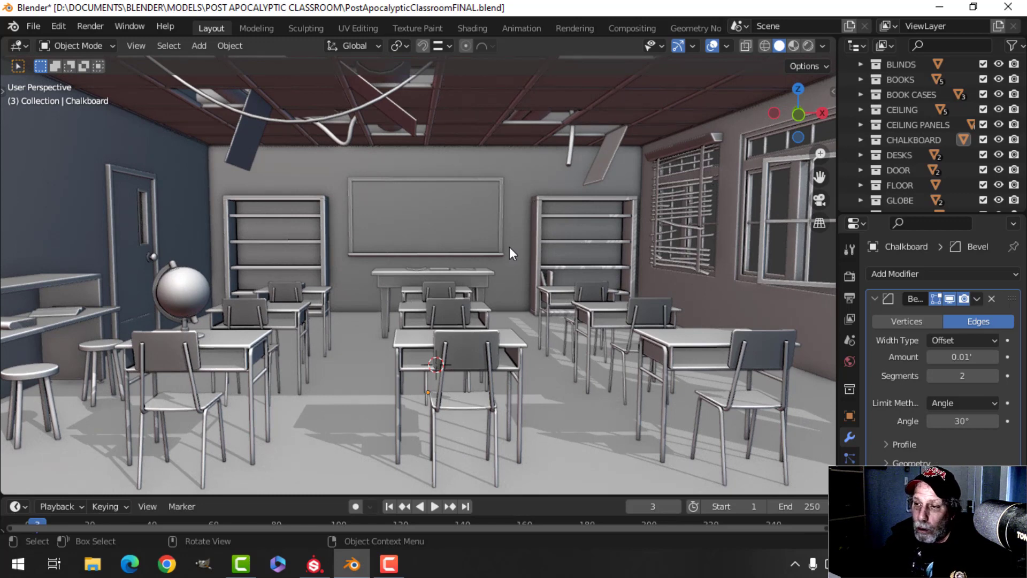
middle_click_drag(510, 244, 504, 245)
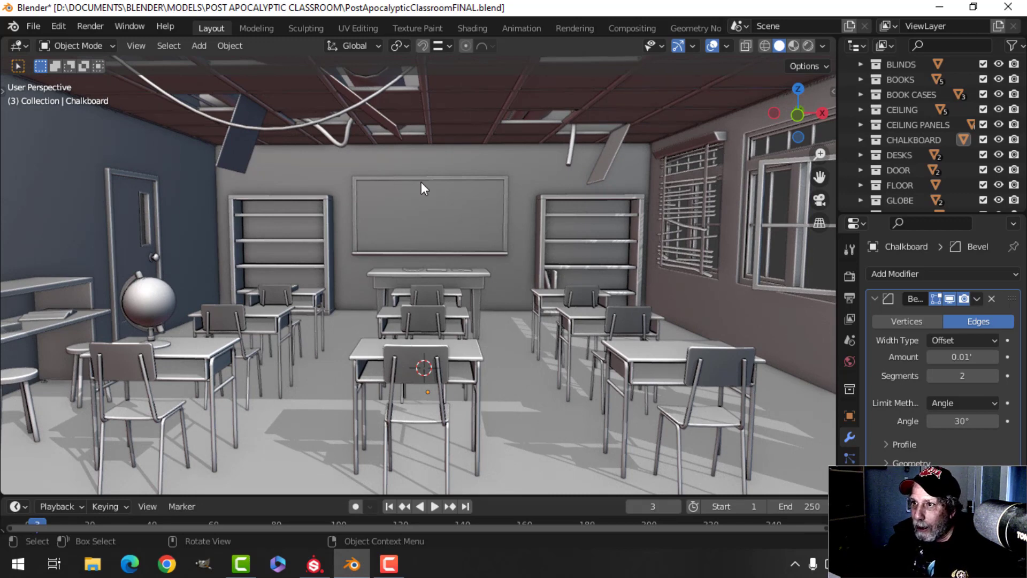
- Maximize the 3D viewport with Ctrl+Space and reframe the classroom
key("ctrl+space")
scroll(464, 194, "down", 2)
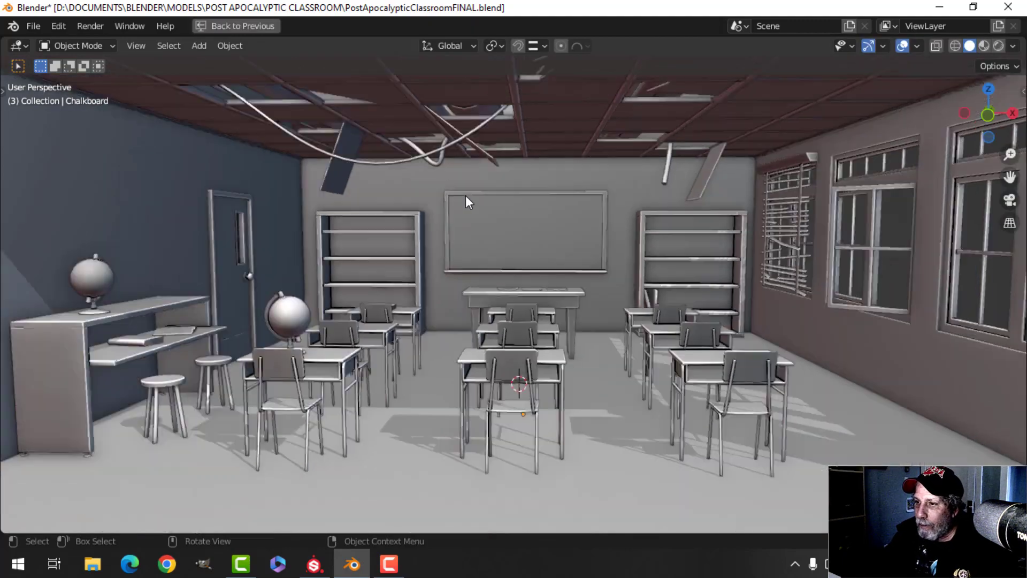
middle_click_drag(466, 195, 446, 201)
scroll(445, 201, "up", 4)
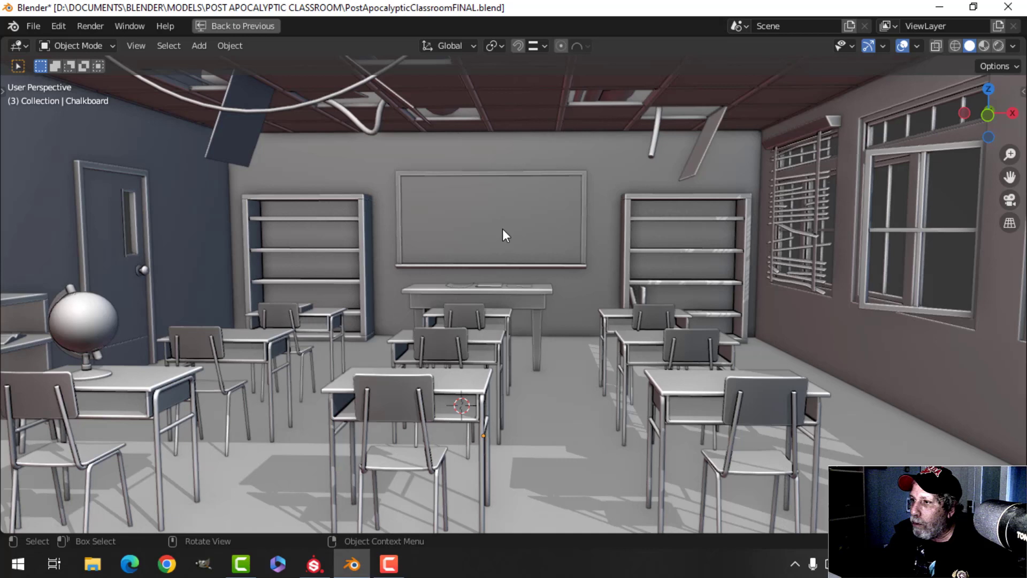
- Turn off the viewport gizmos and overlays, then bring GIMP to the front
left_click(869, 46)
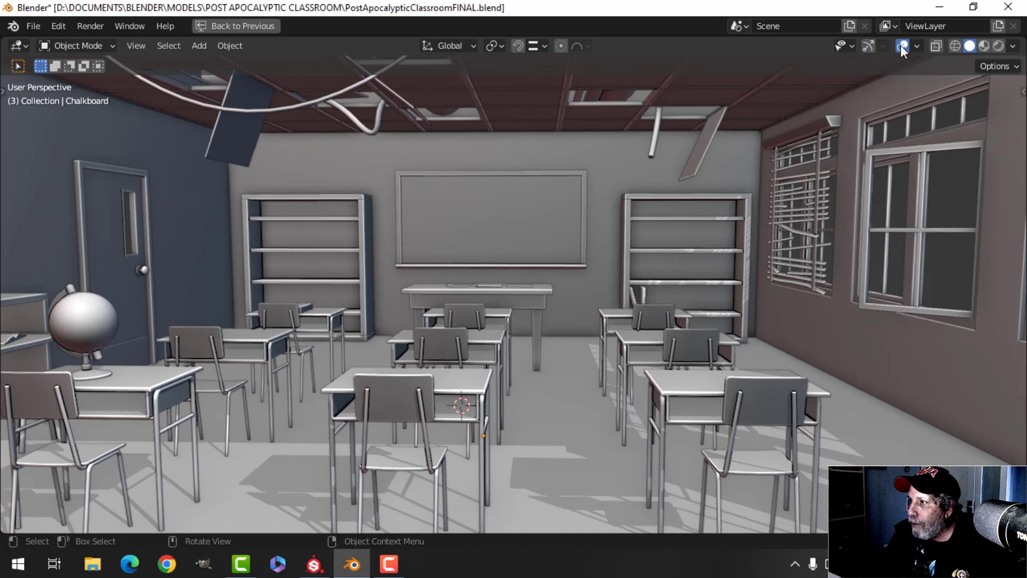
left_click(902, 46)
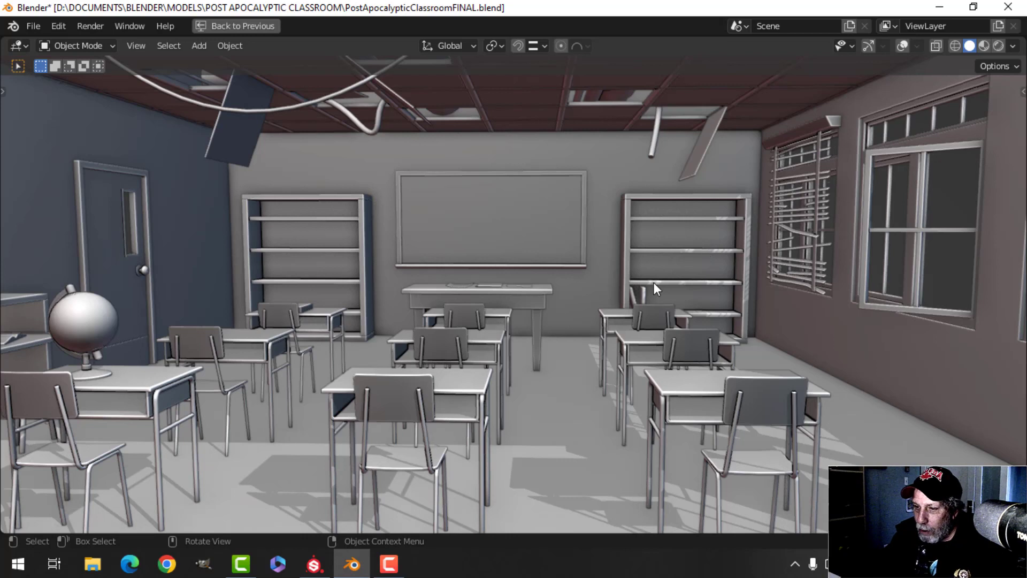
left_click(204, 563)
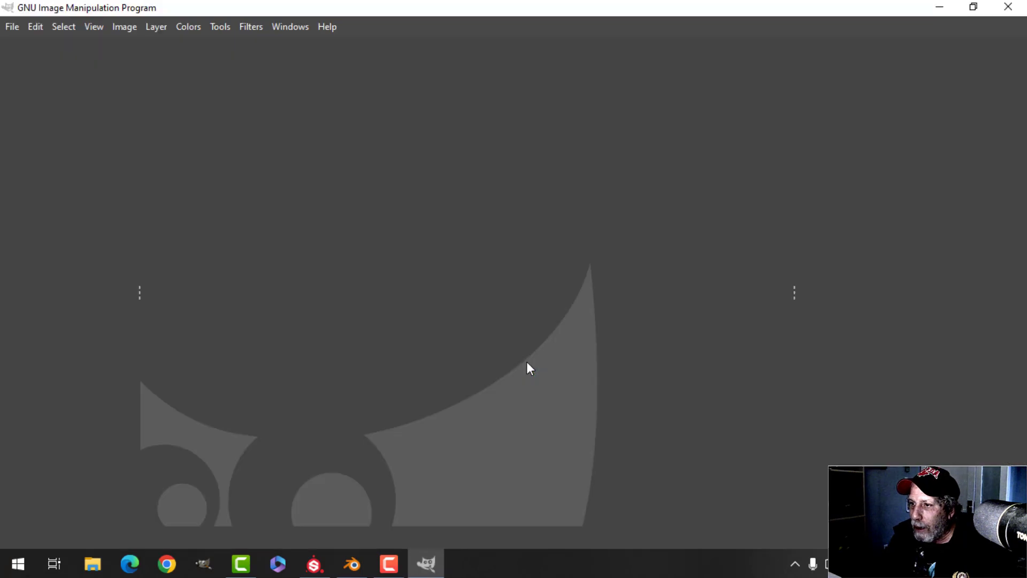
- Paste the Blender screenshot into GIMP as a new image
key("ctrl+shift+v")
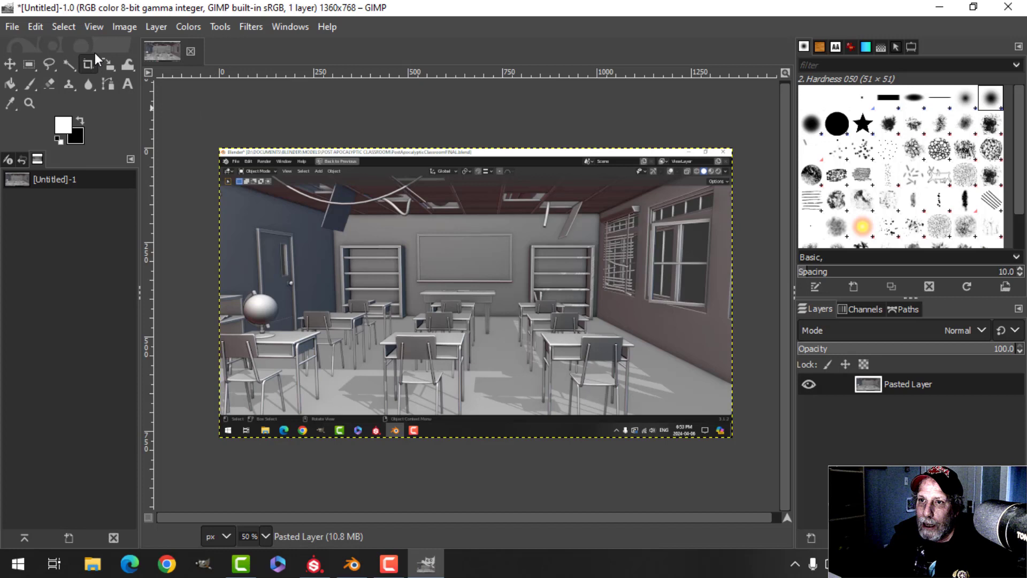
left_click(59, 27)
left_click(75, 85)
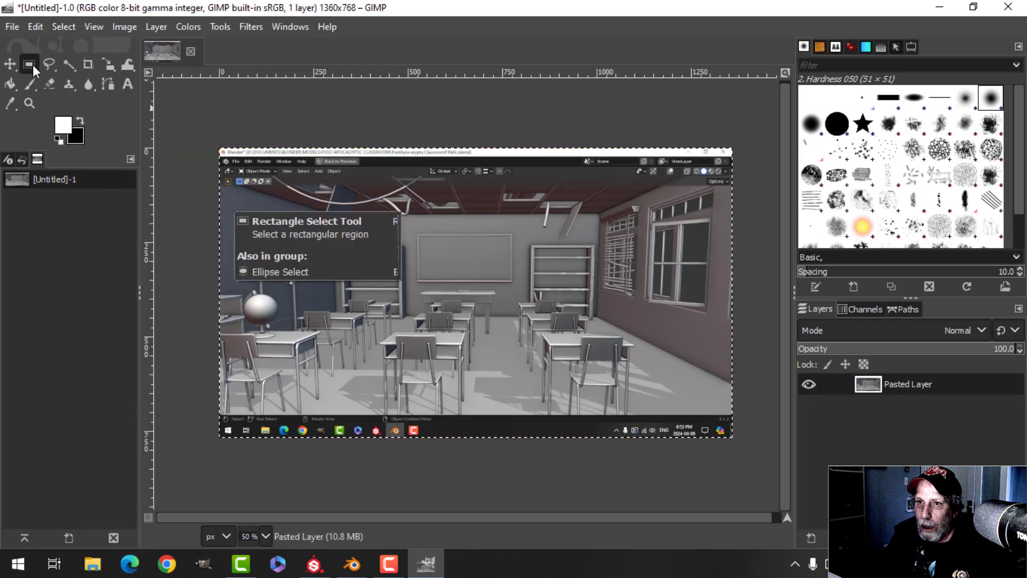
- Select the classroom render area and crop the image to it (1360×598)
left_click_drag(210, 187, 735, 408)
left_click(63, 26)
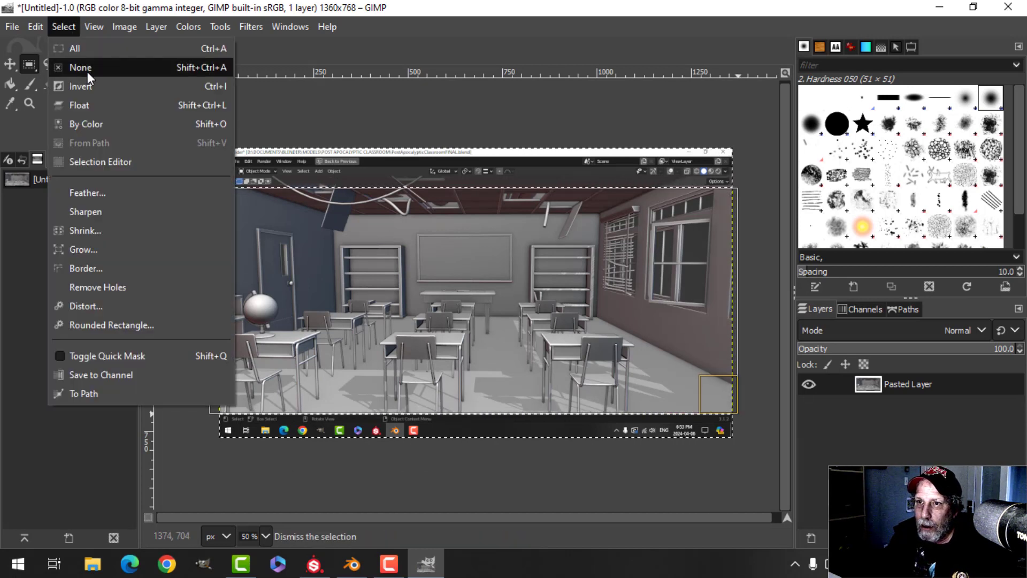
key("Escape")
left_click(125, 26)
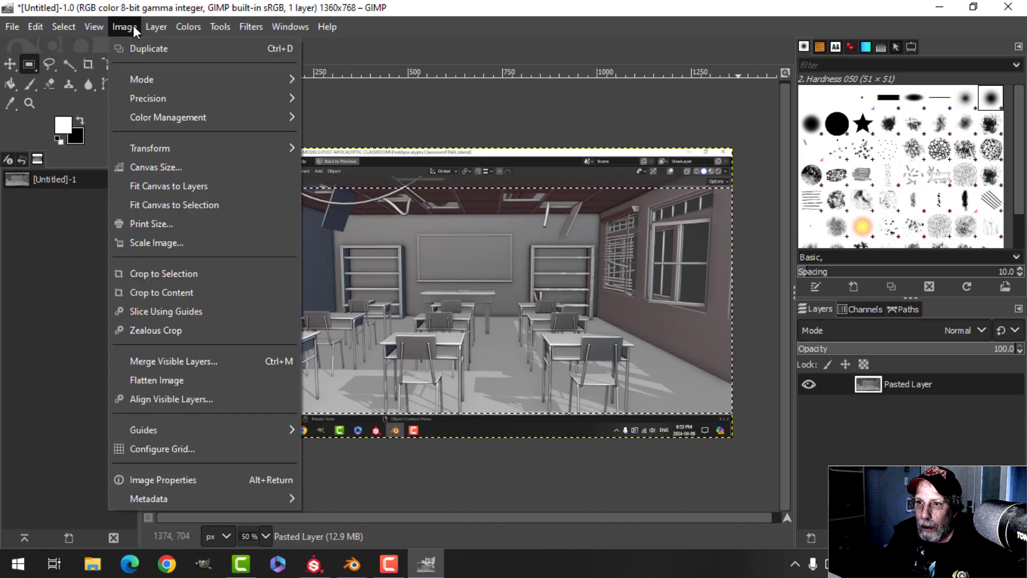
left_click(164, 275)
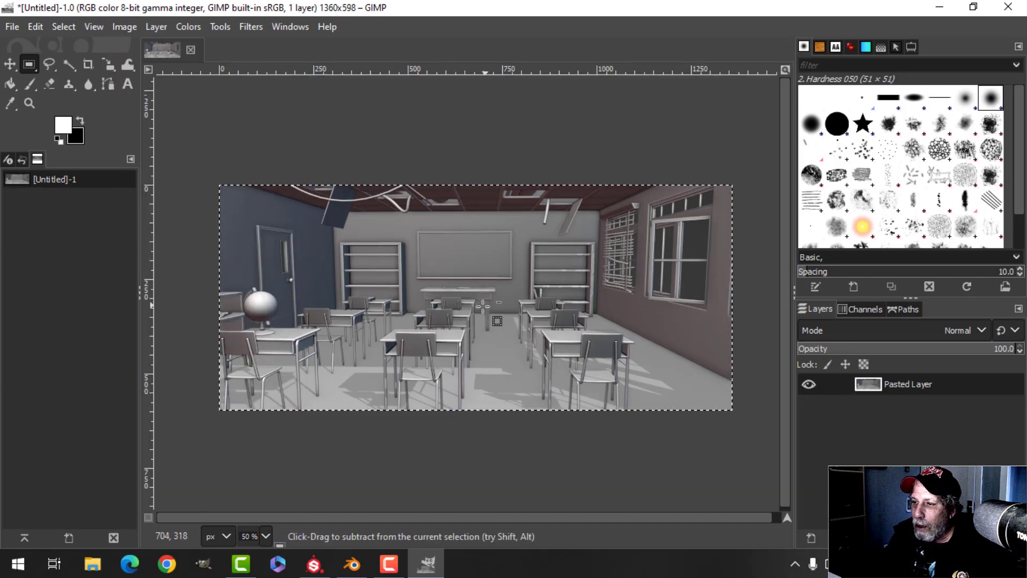
- Sharpen the image with Unsharp Mask using the Elliott preset
left_click(251, 27)
mouse_move(278, 138)
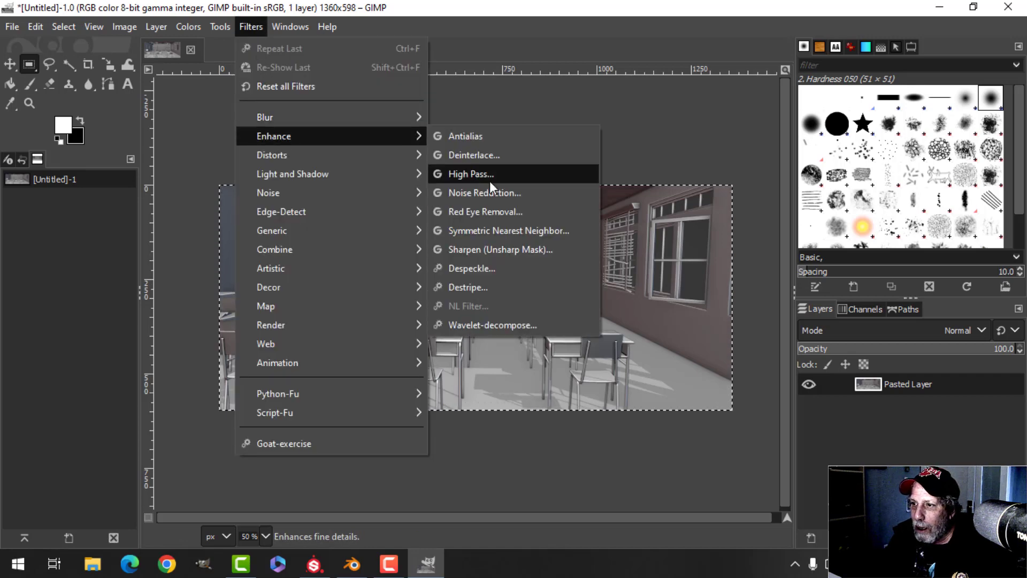
left_click(499, 247)
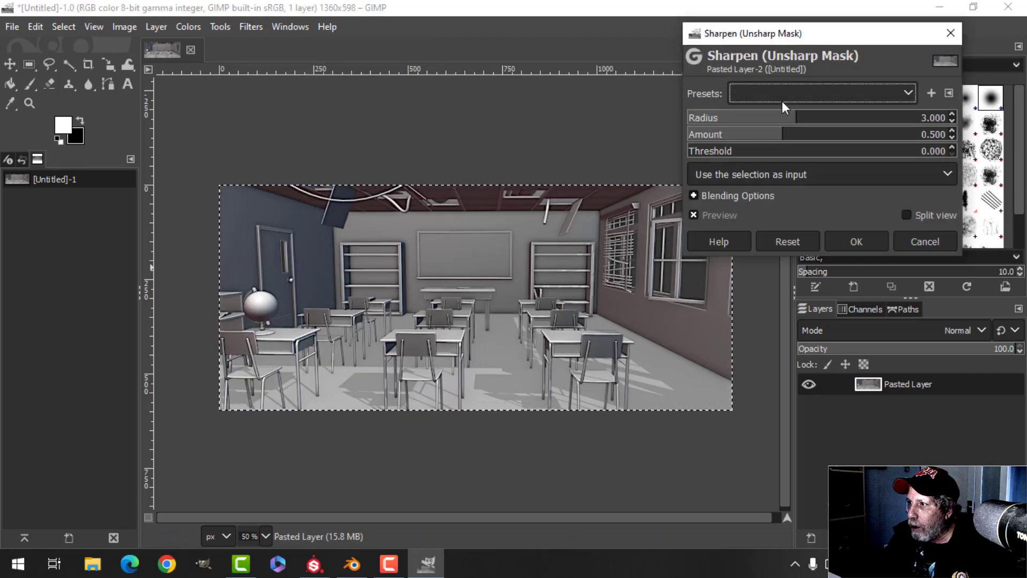
left_click(779, 95)
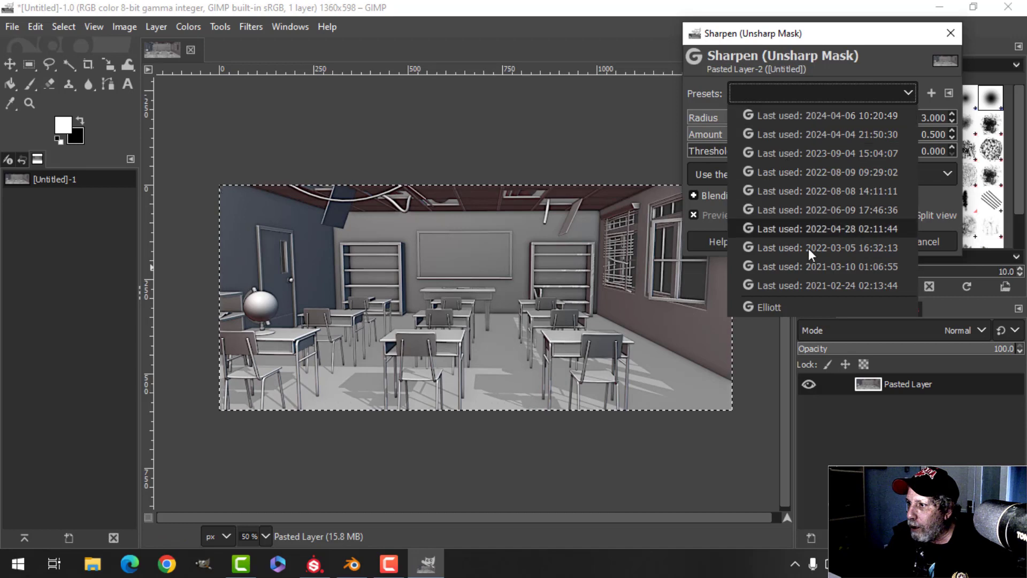
left_click(812, 309)
left_click(853, 242)
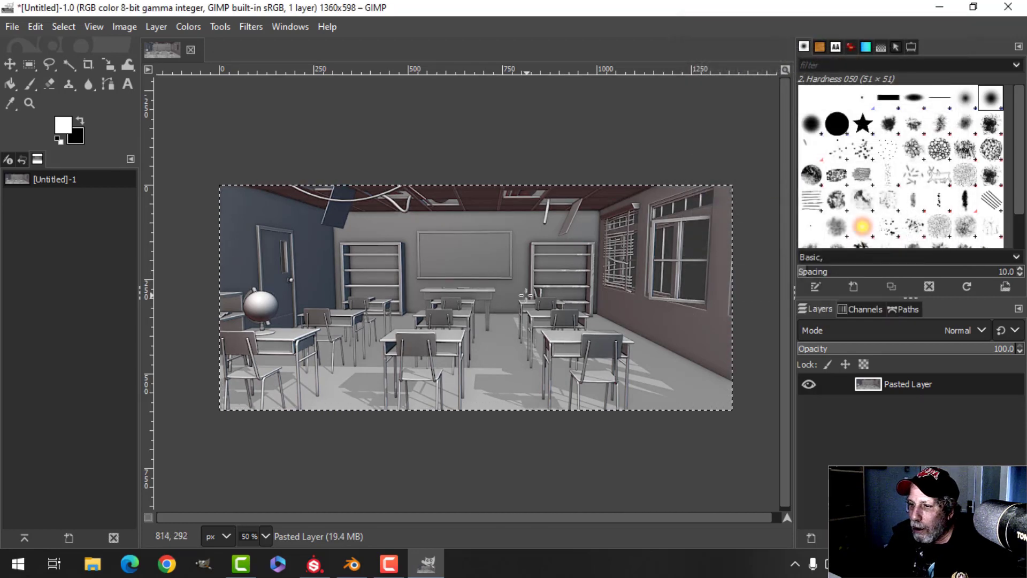
key("1")
key("shift+ctrl+j")
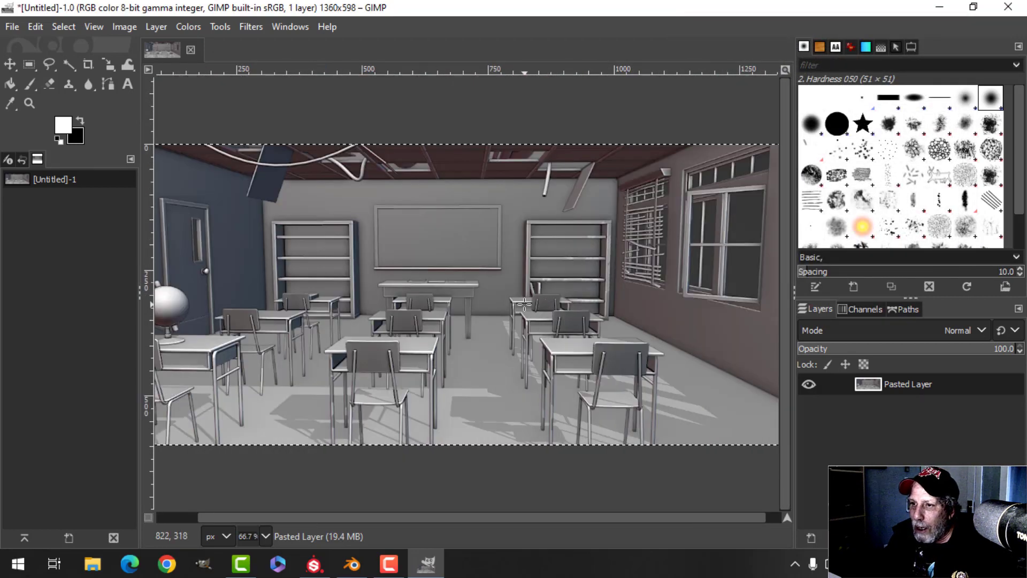
key("shift+2")
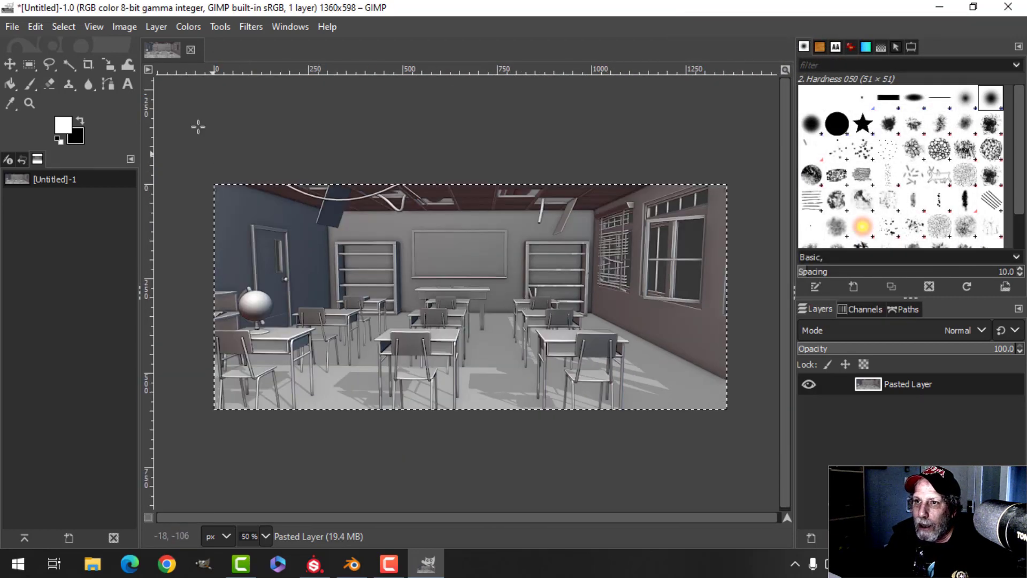
- Shift the midtones toward blue by 3.4 with Color Balance
left_click(186, 26)
left_click(216, 50)
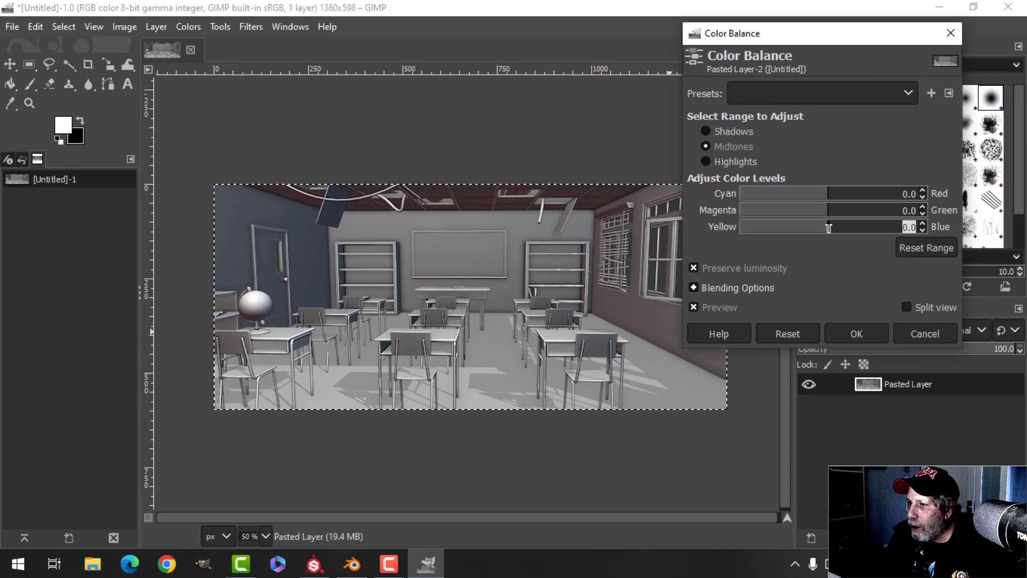
left_click_drag(829, 228, 830, 226)
left_click(851, 338)
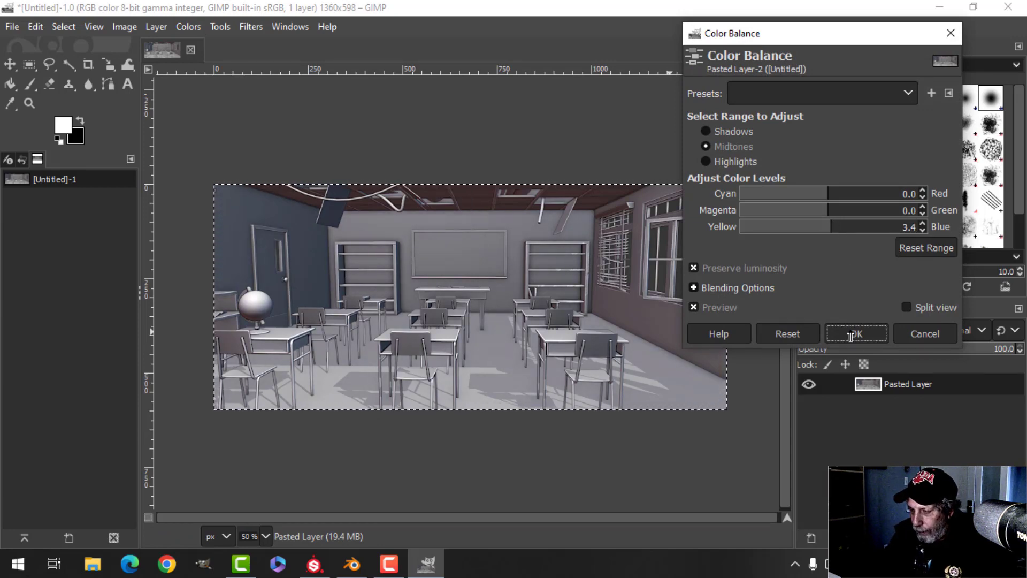
- Apply a two-point Curves adjustment lifting upper and darkening lower midtones
left_click(191, 27)
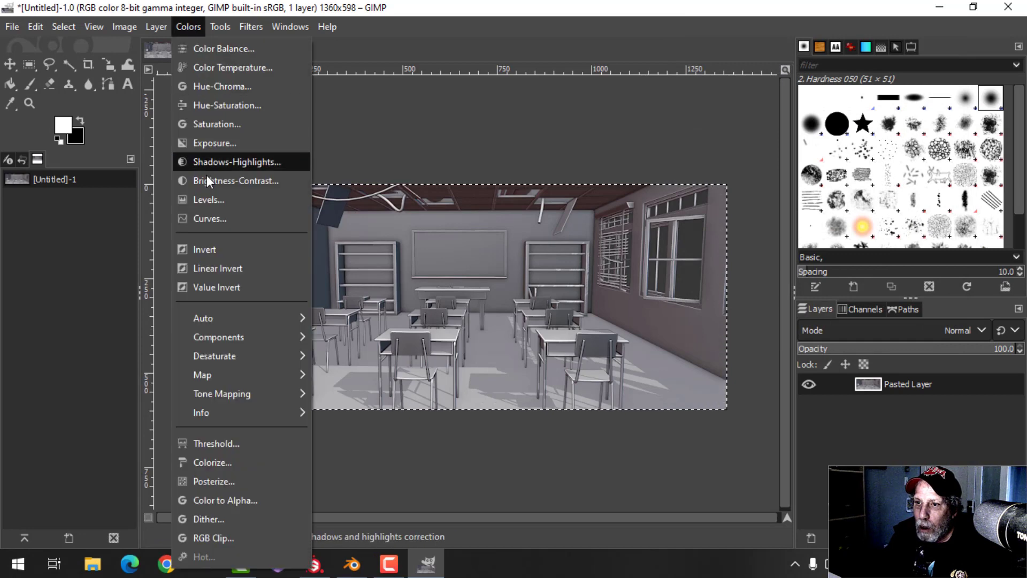
left_click(210, 216)
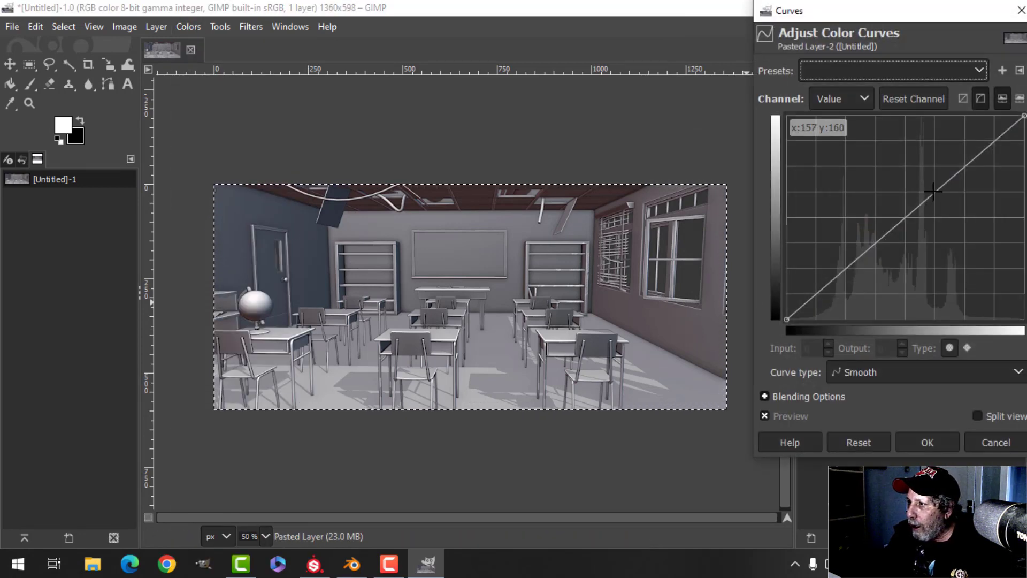
left_click_drag(931, 188, 929, 186)
left_click_drag(879, 241, 877, 246)
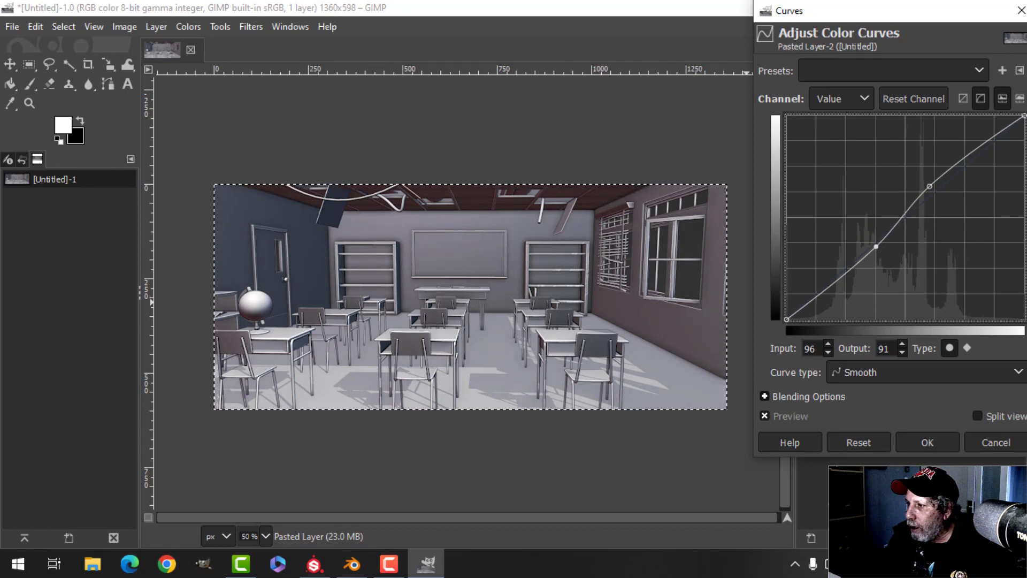
left_click(923, 443)
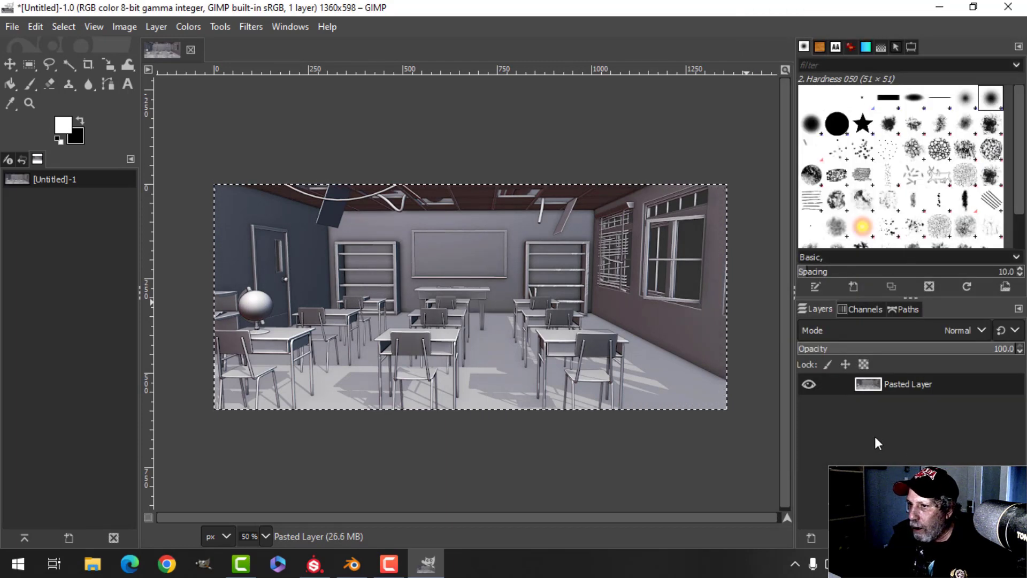
left_click(10, 26)
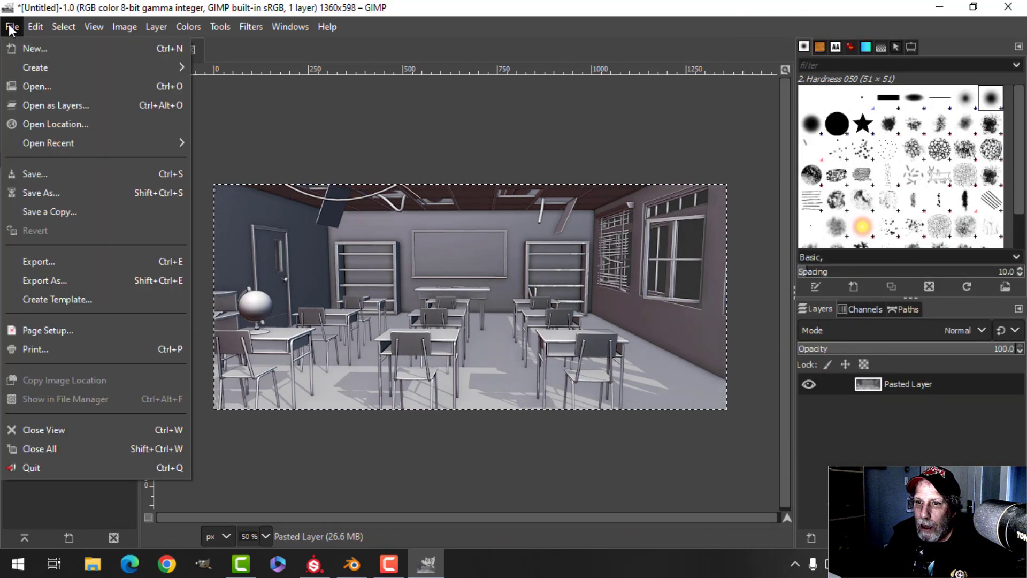
- Export the image as video.jpg into POST APOCALYPTIC CLASSROOM, then quit GIMP discarding changes
left_click(54, 281)
left_click(230, 176)
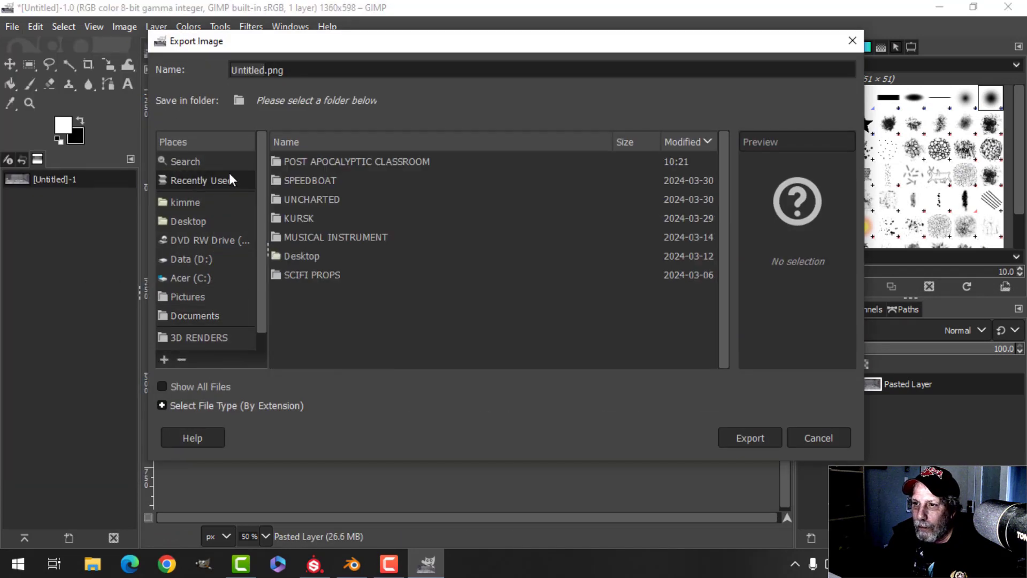
double_click(322, 156)
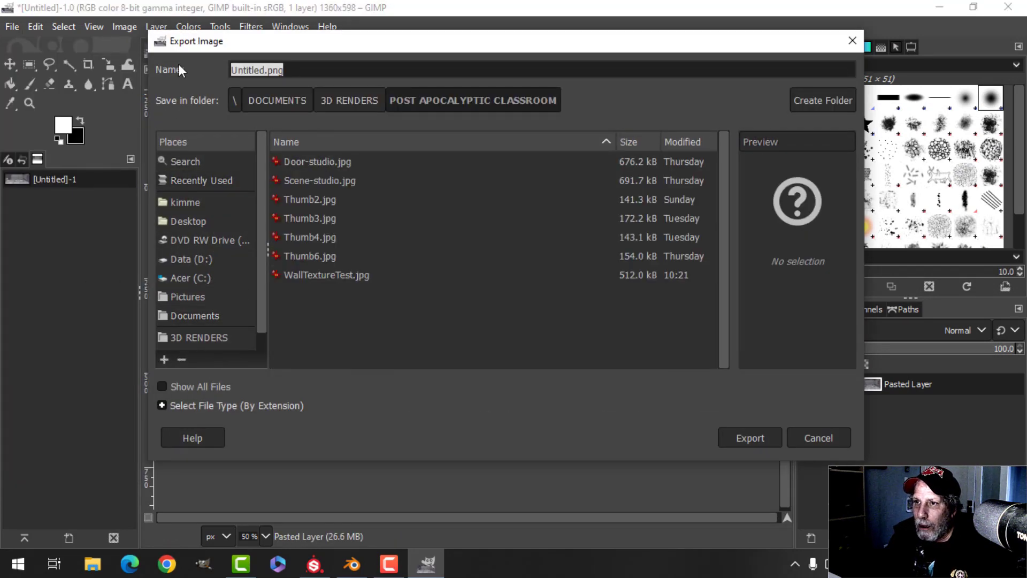
type("video.")
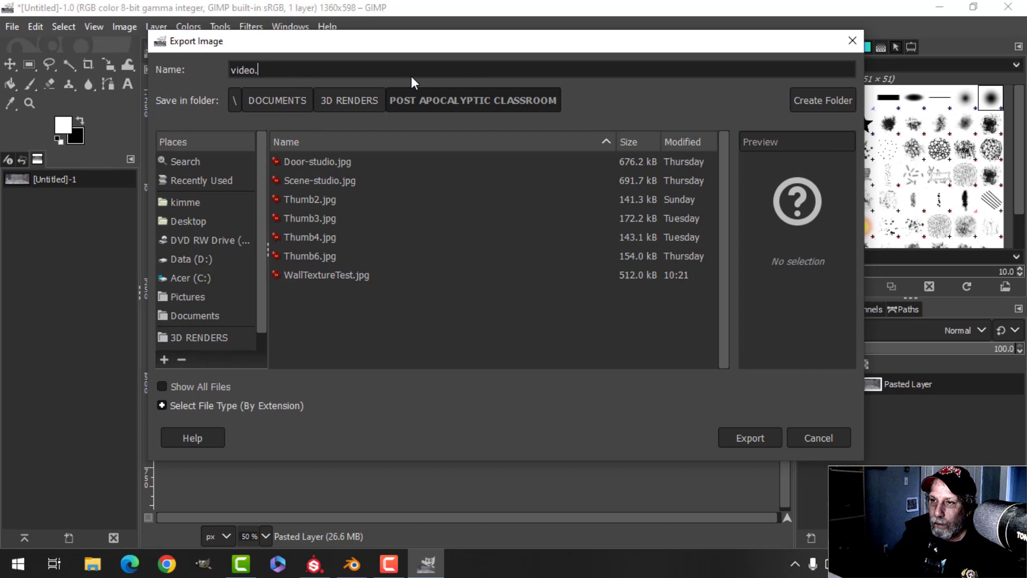
type("jpg")
key("Return")
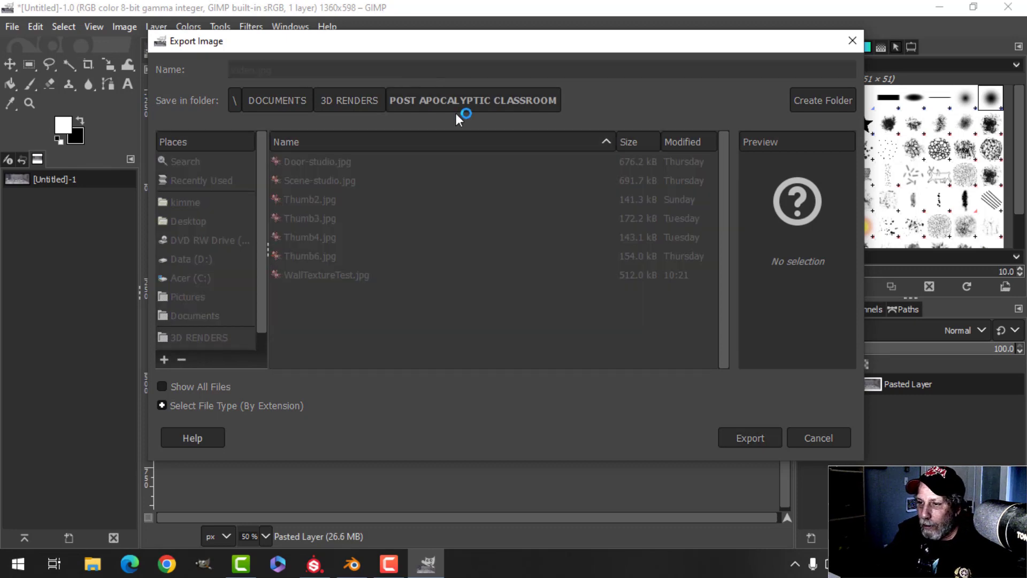
left_click(519, 468)
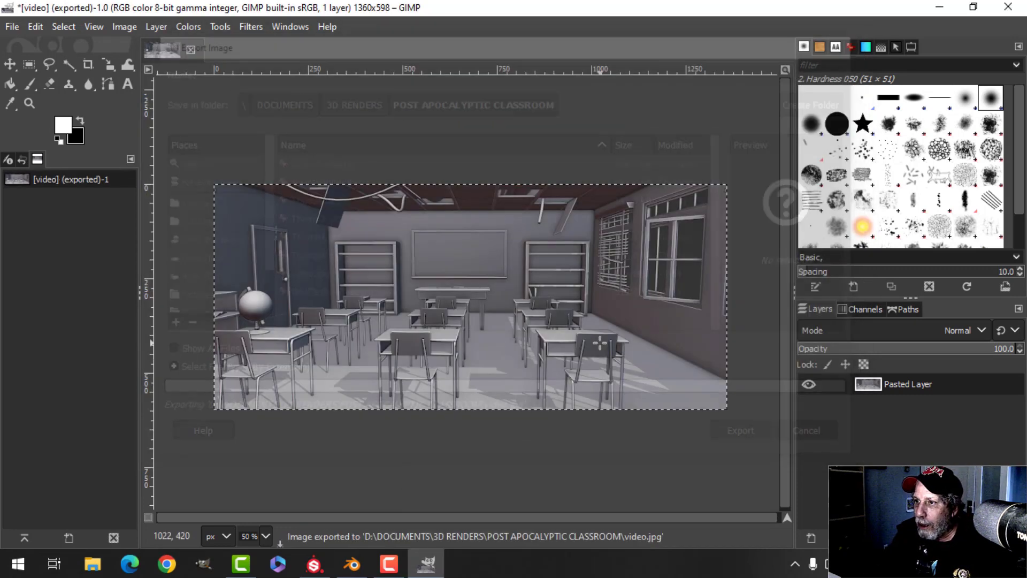
key("ctrl+q")
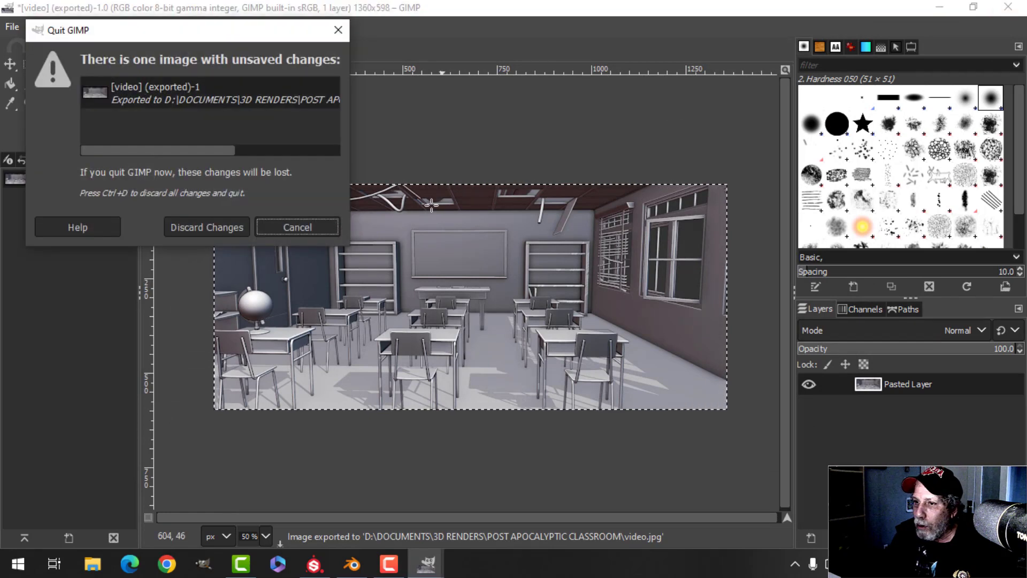
left_click(216, 225)
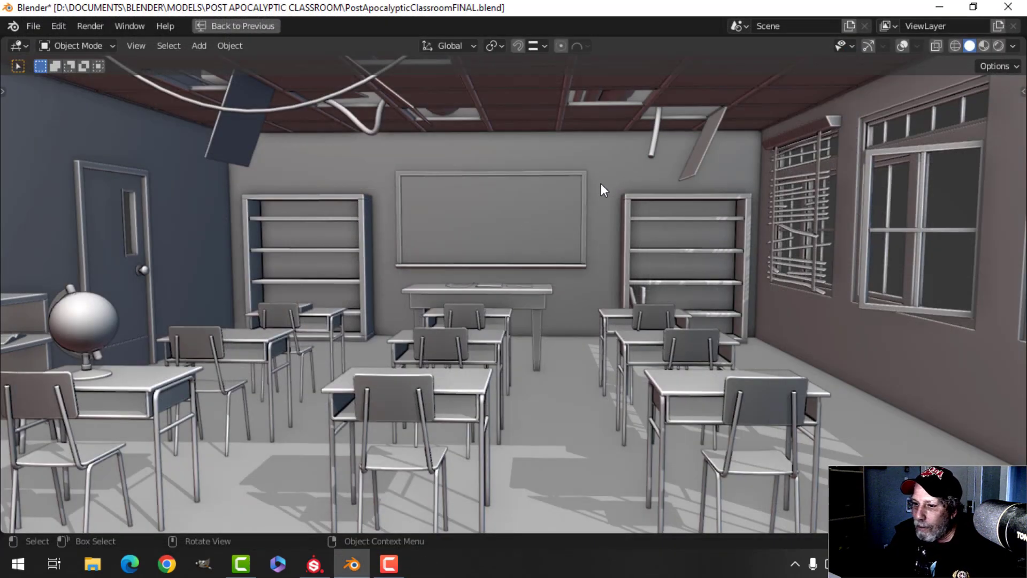
- Minimize Blender, launch Topaz Studio 2 and open video.jpg
left_click(941, 7)
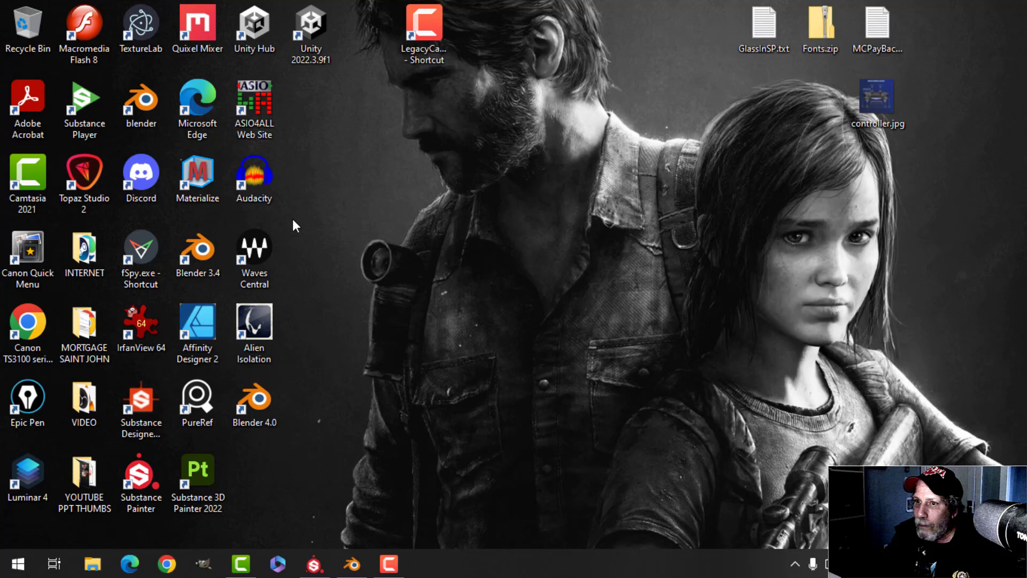
double_click(80, 177)
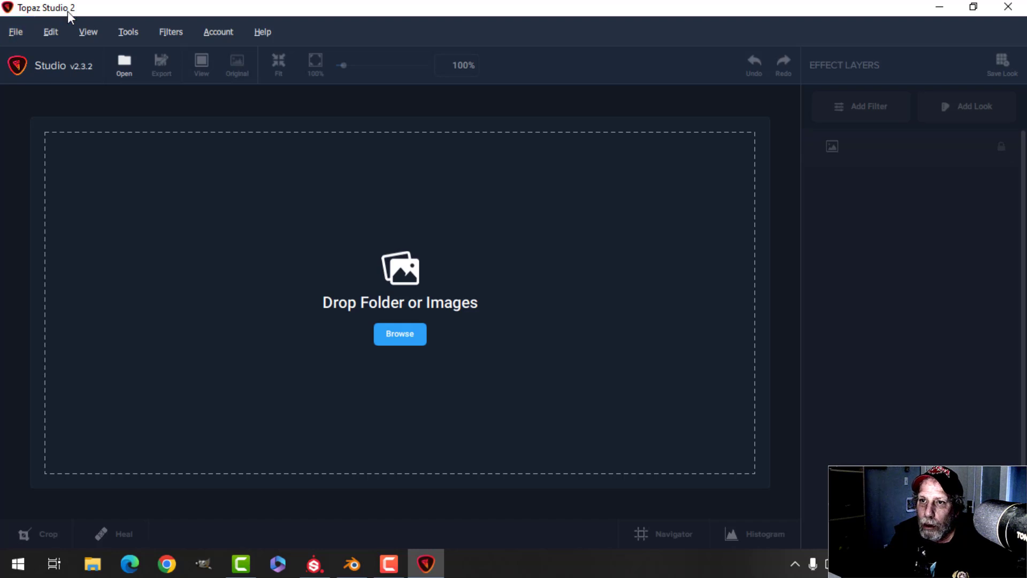
left_click(399, 335)
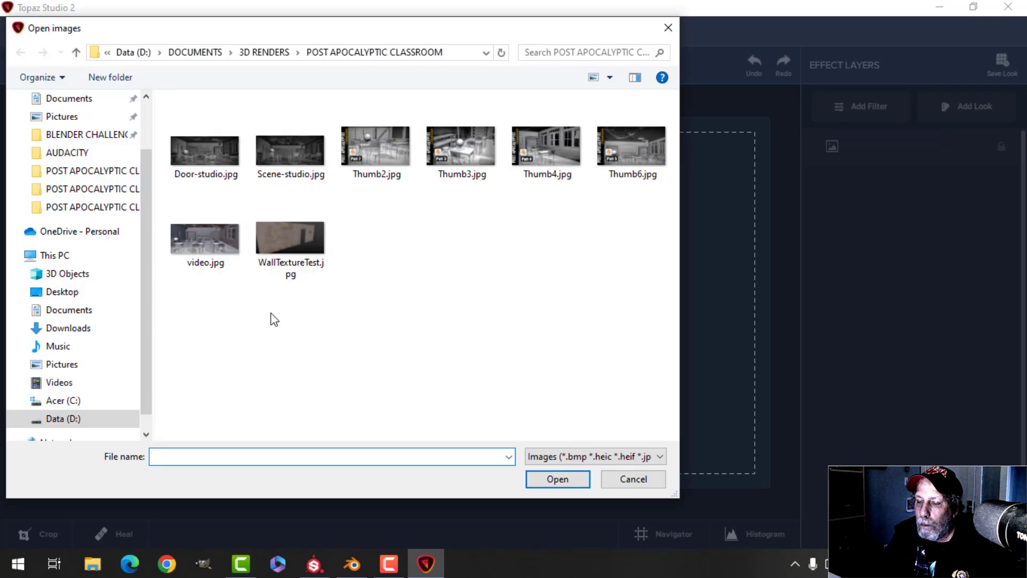
left_click(232, 261)
left_click(558, 480)
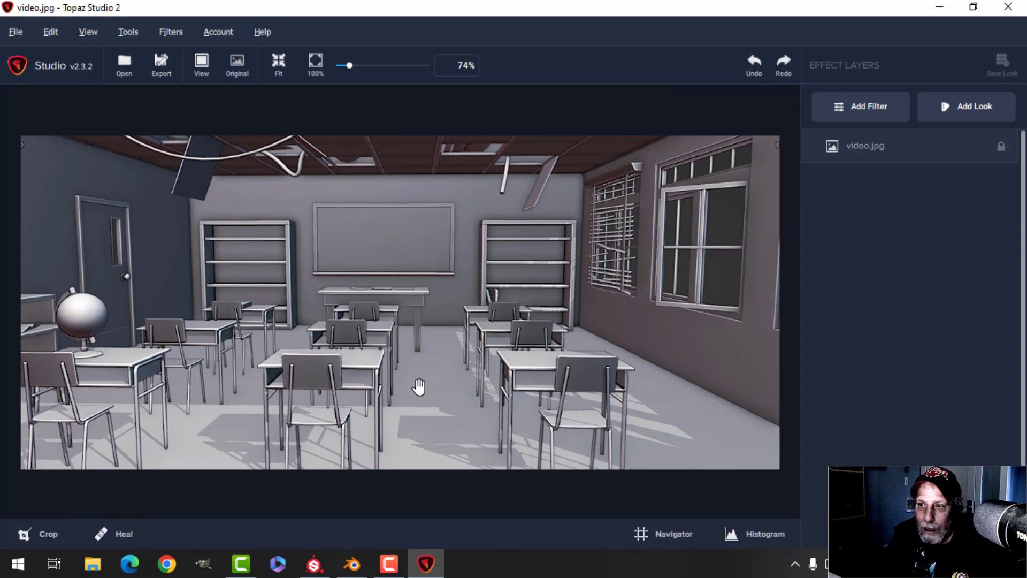
- Open the Add Look gallery and set the Look Category to Bold
left_click(967, 109)
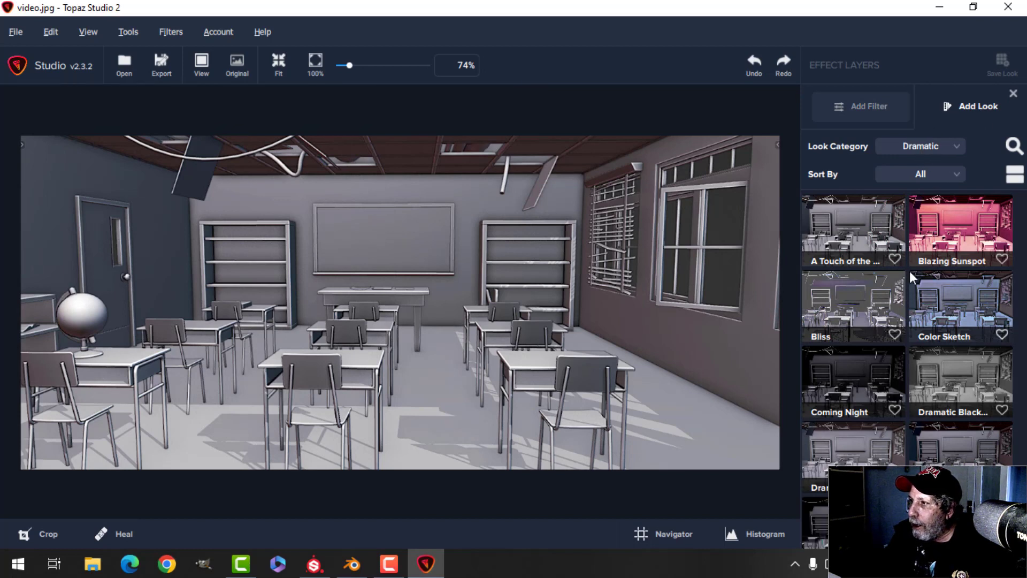
left_click(935, 145)
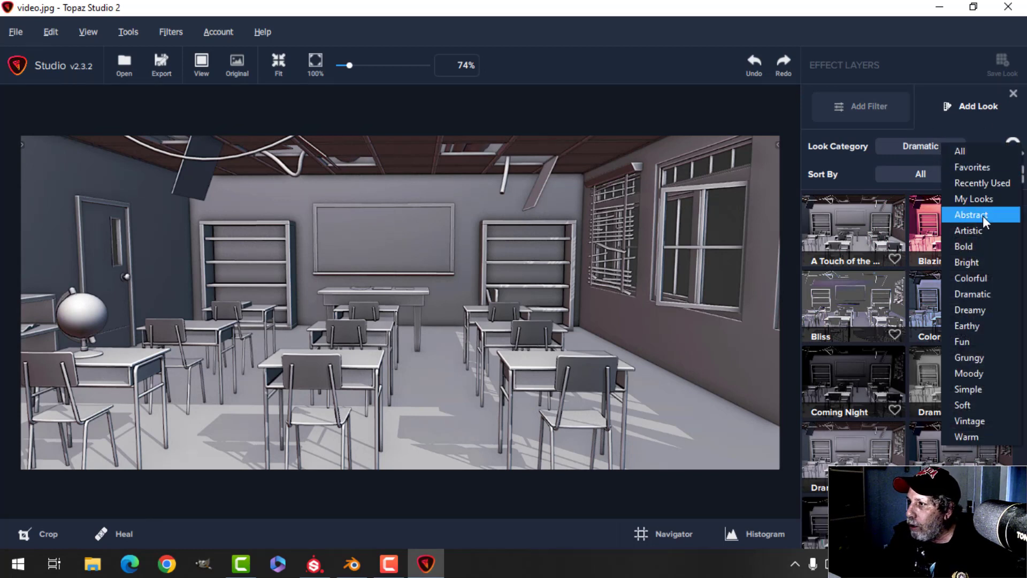
left_click(984, 245)
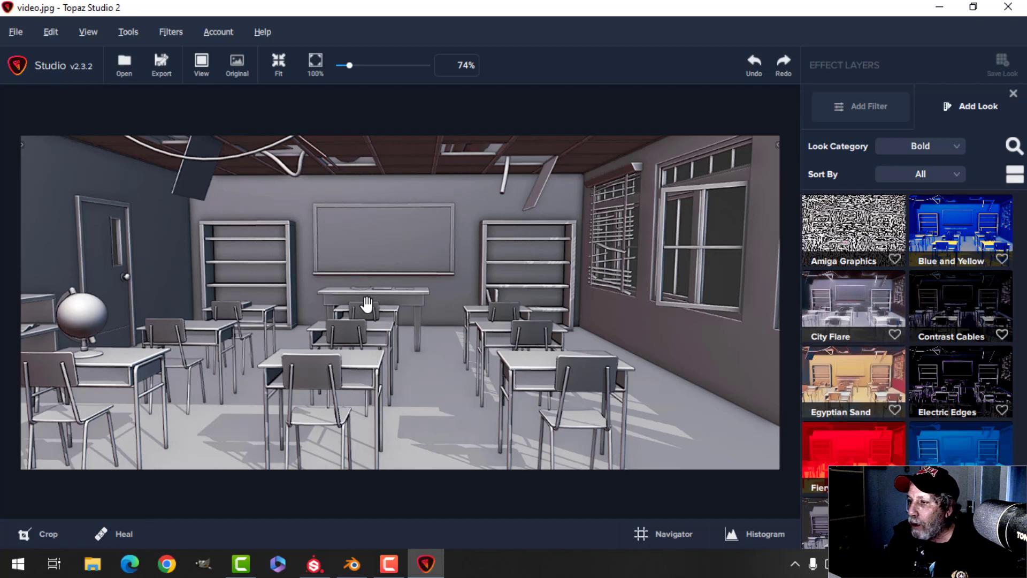
- Apply the City Flare look with reduced strength
left_click(852, 310)
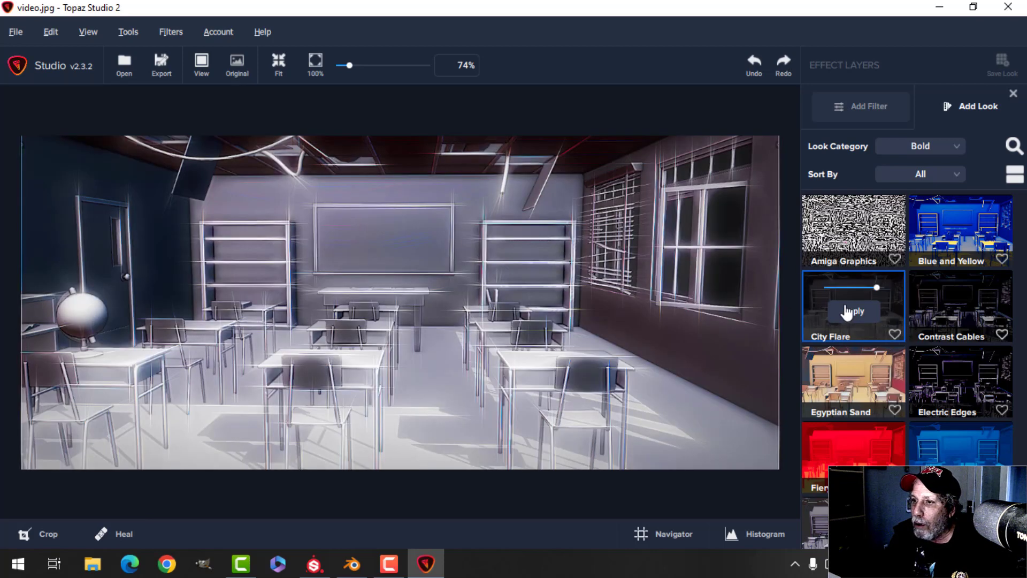
left_click_drag(876, 287, 844, 288)
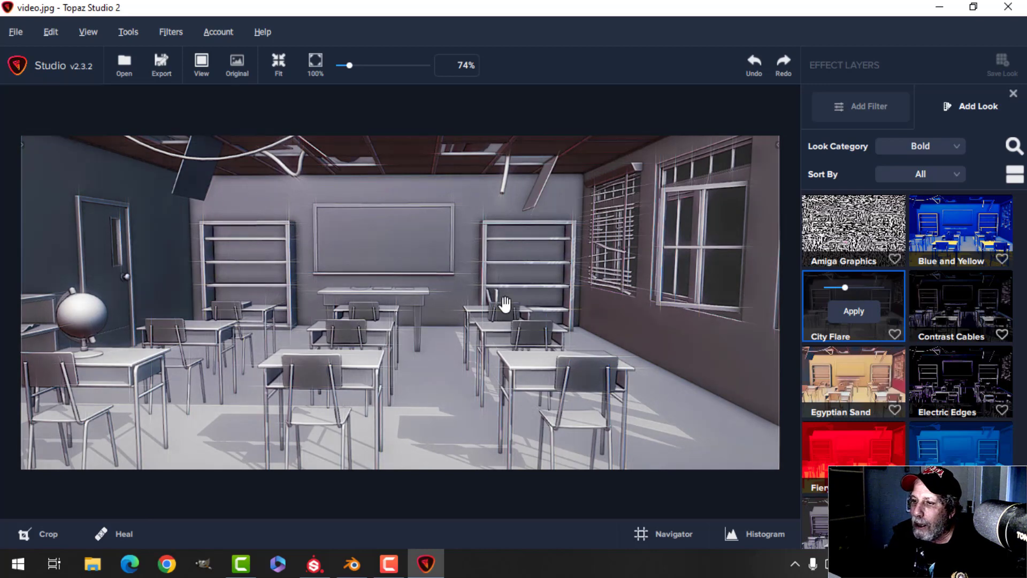
left_click(851, 315)
- Add the Liquid Color II look at 0.32 opacity
left_click(984, 106)
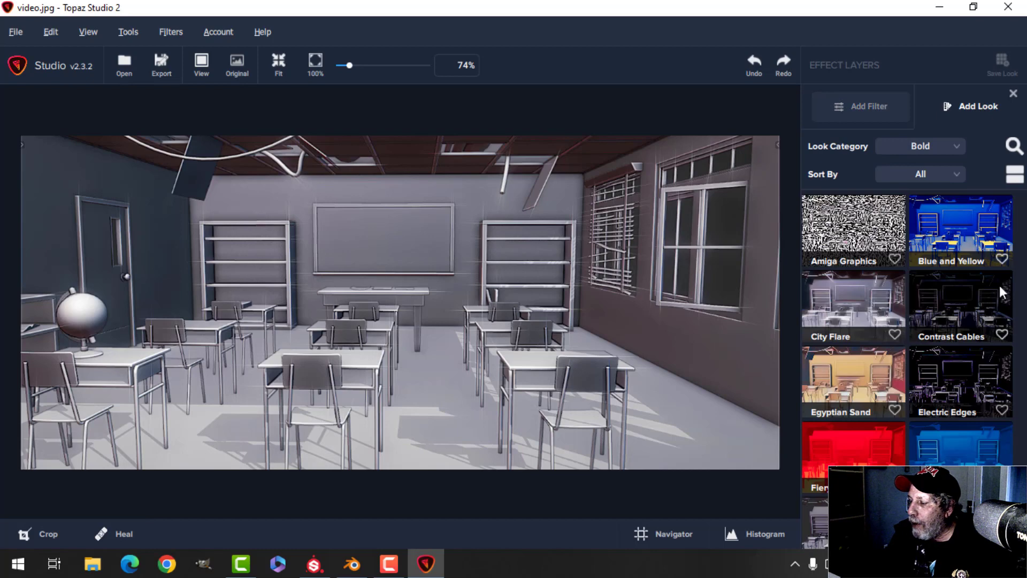
scroll(973, 355, "down", 3)
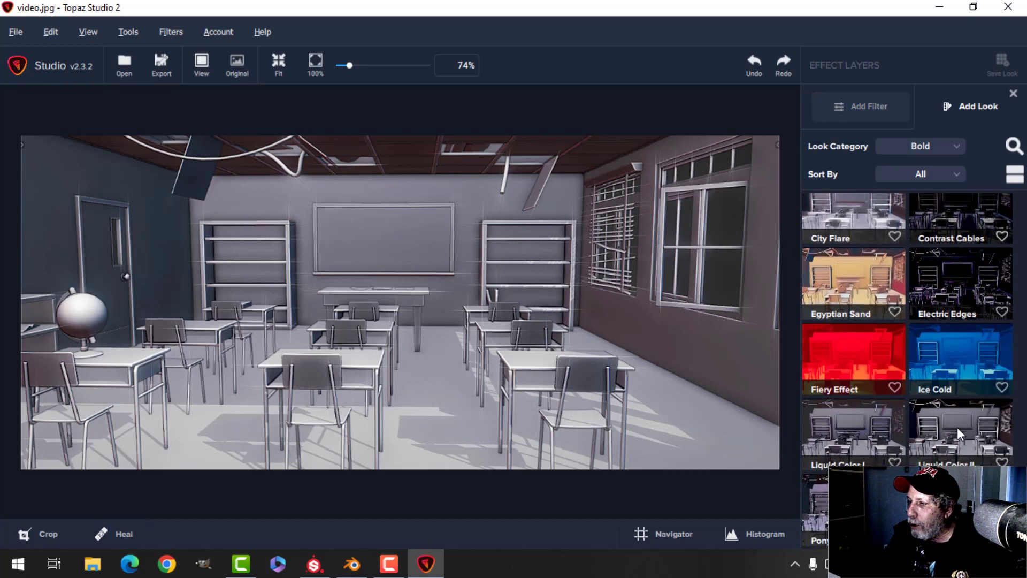
left_click(958, 443)
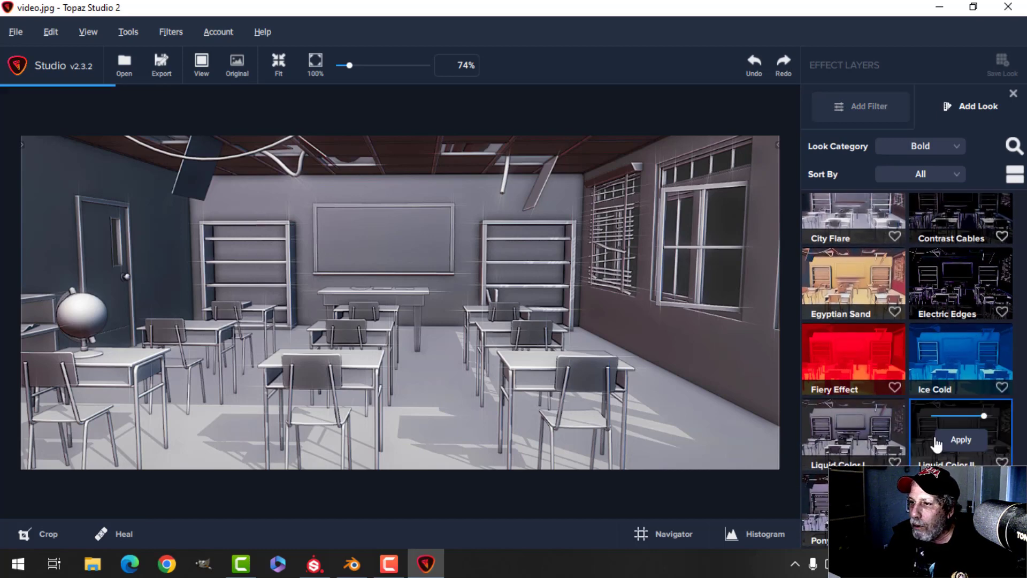
left_click(958, 416)
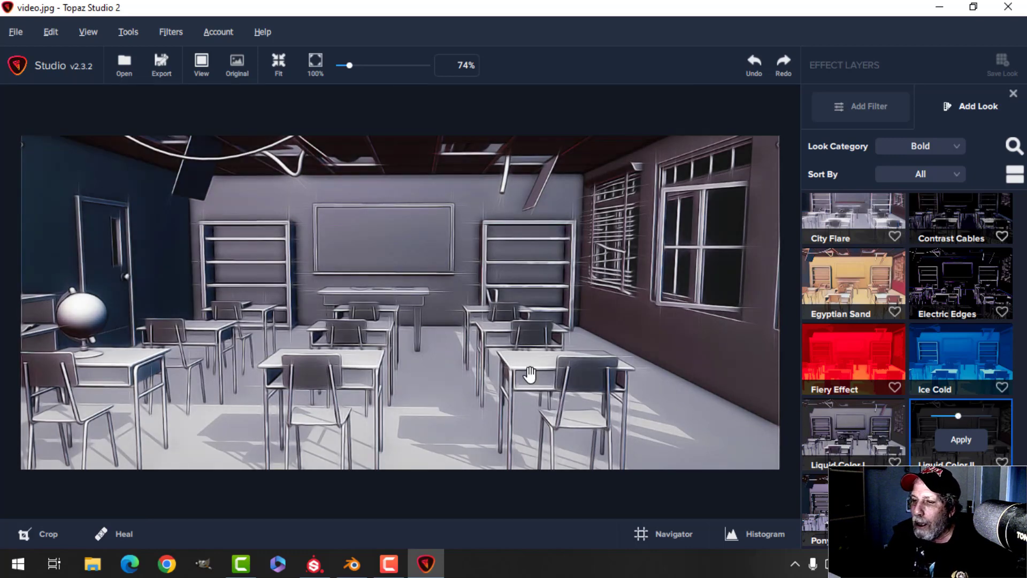
left_click_drag(958, 416, 954, 416)
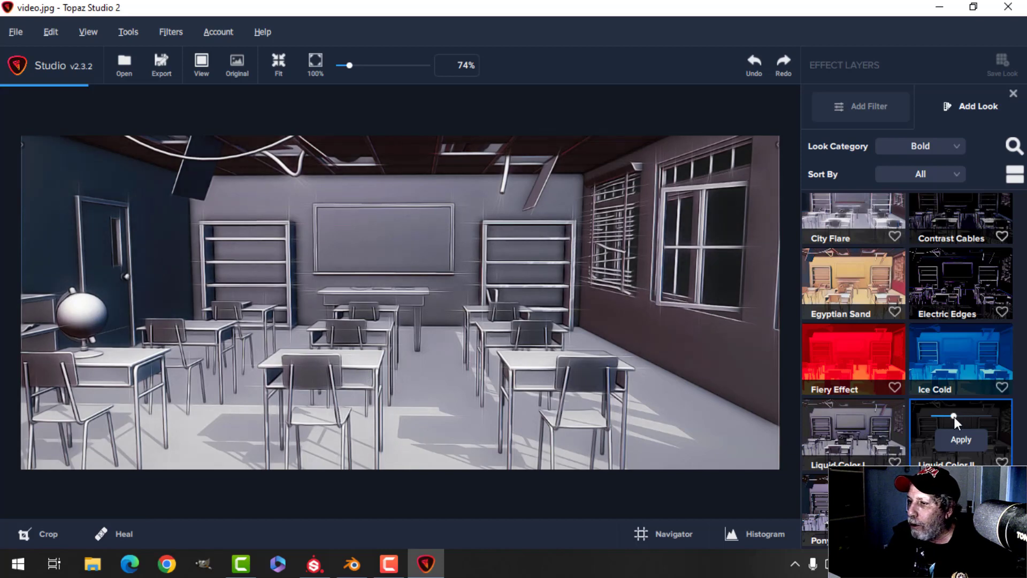
left_click(960, 439)
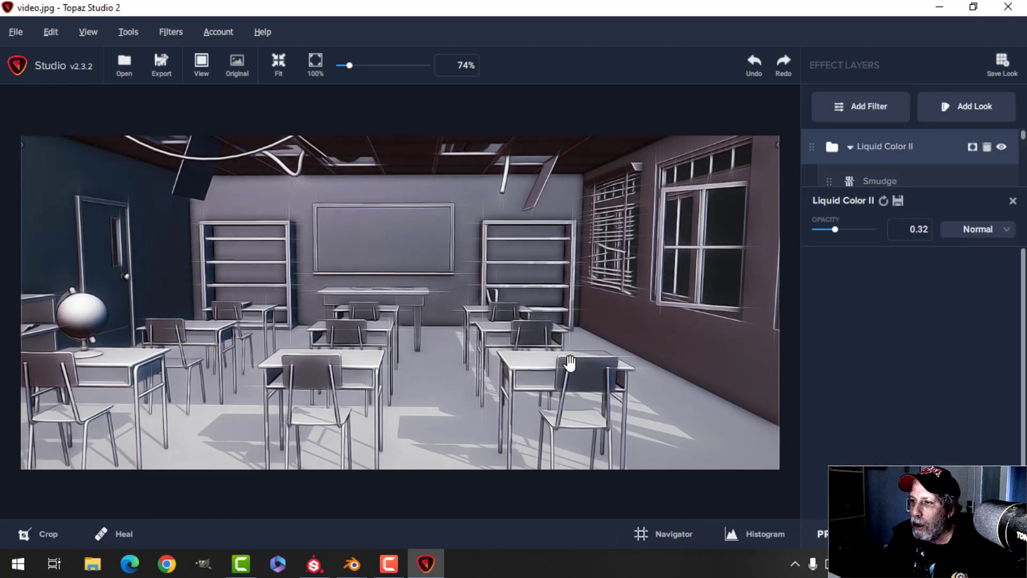
- Apply the Dramatic Black and White look after inspecting it at 100%
left_click(956, 109)
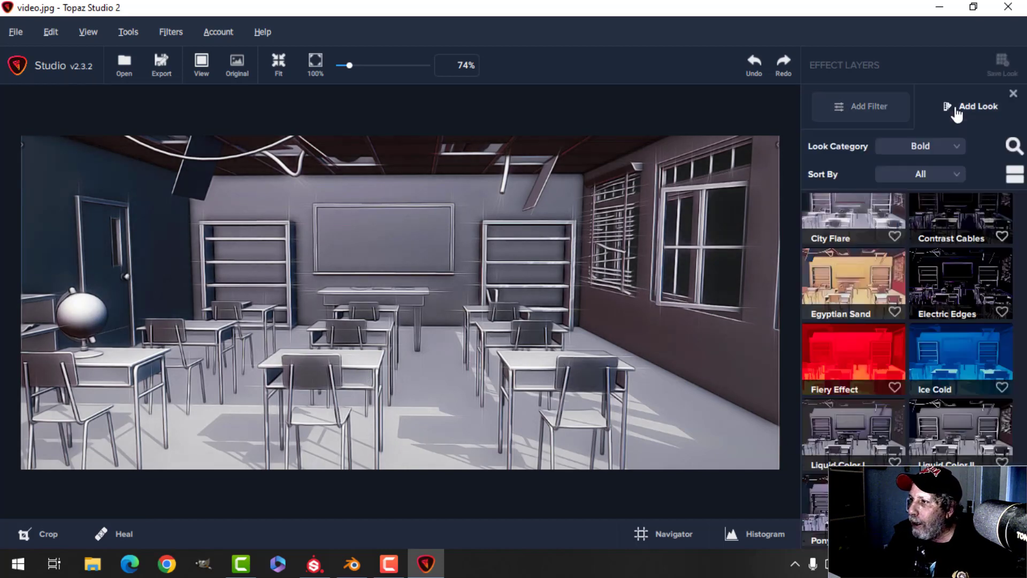
left_click(922, 150)
left_click(964, 301)
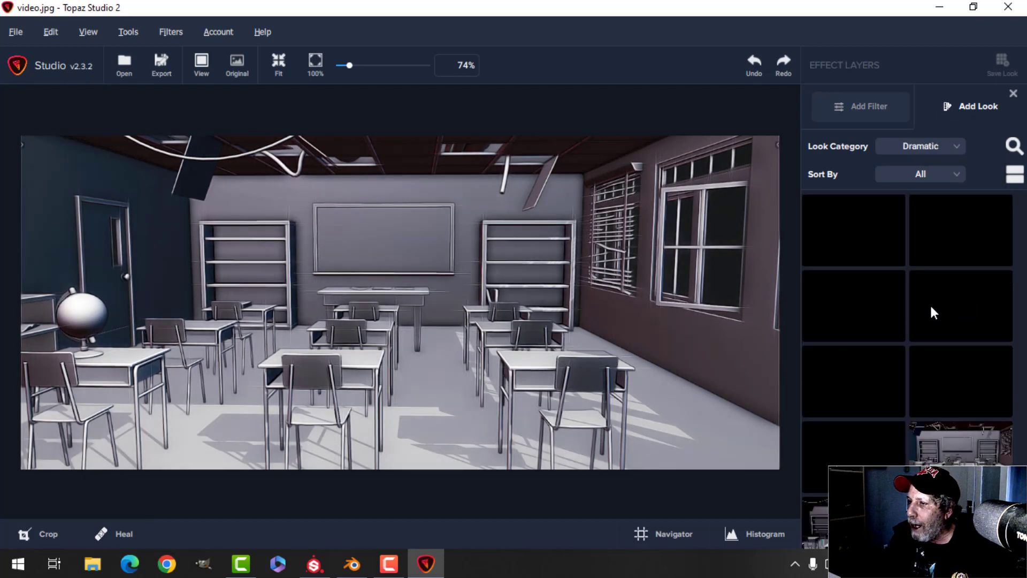
left_click(949, 377)
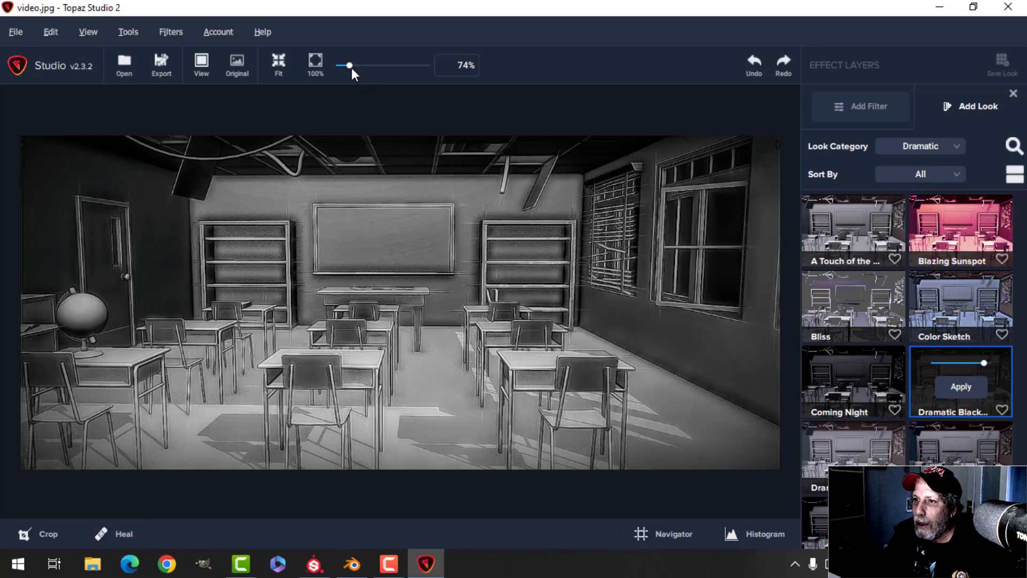
left_click(315, 64)
left_click_drag(447, 369, 471, 321)
left_click_drag(268, 356, 681, 339)
left_click(962, 393)
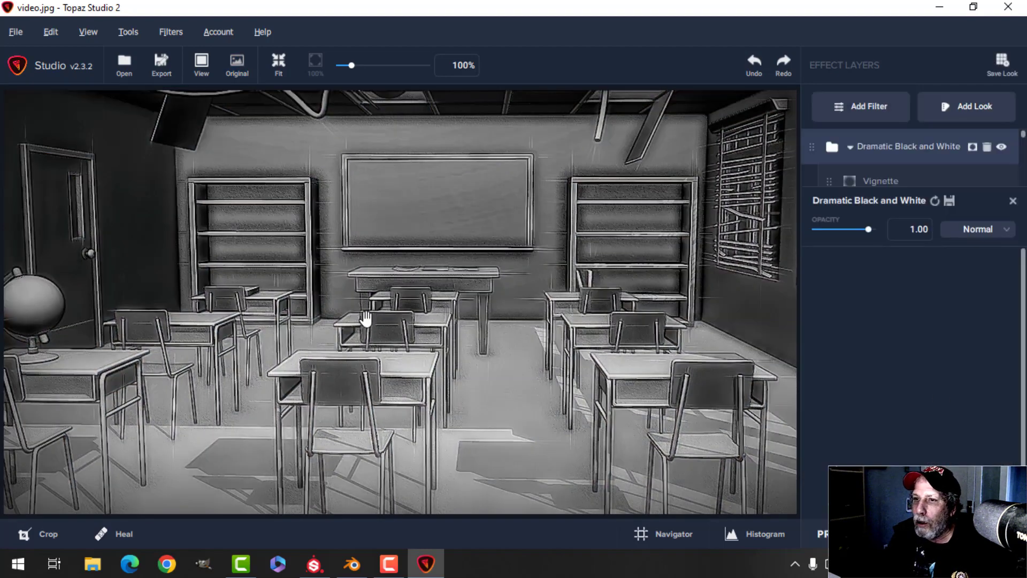
- Export the finished sketch image and close Topaz Studio 2
left_click(20, 34)
left_click(48, 141)
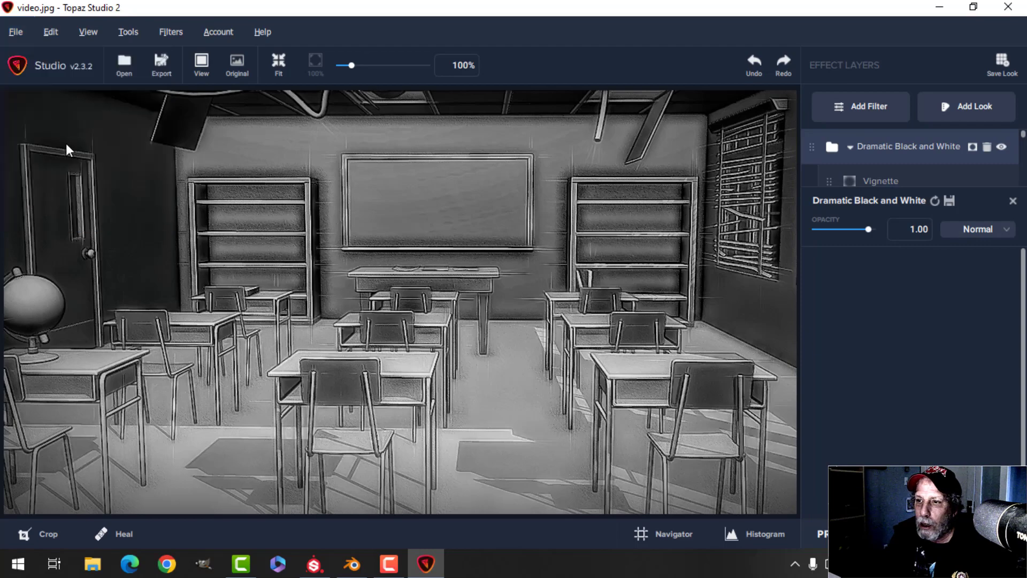
left_click(695, 403)
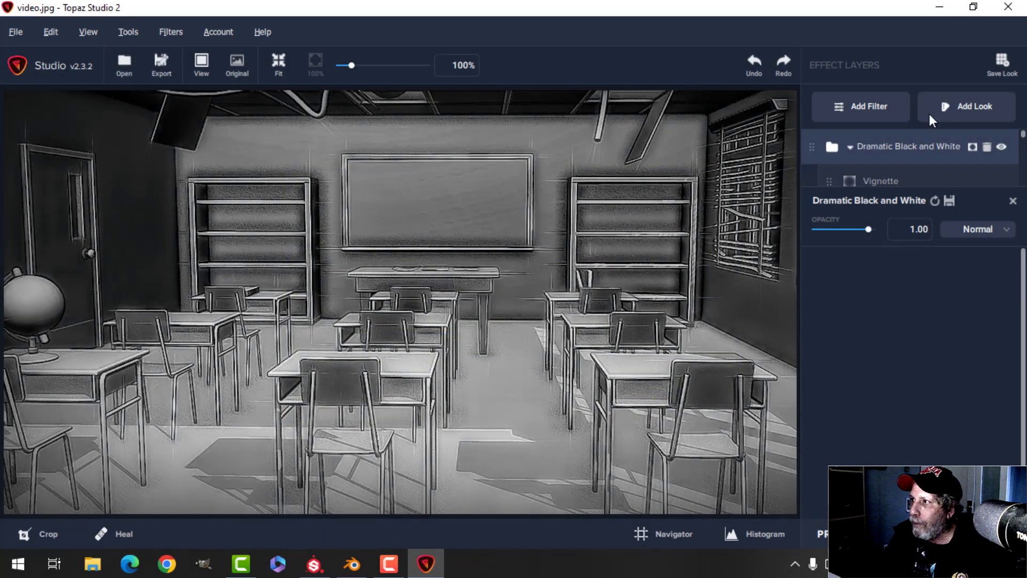
left_click(1008, 7)
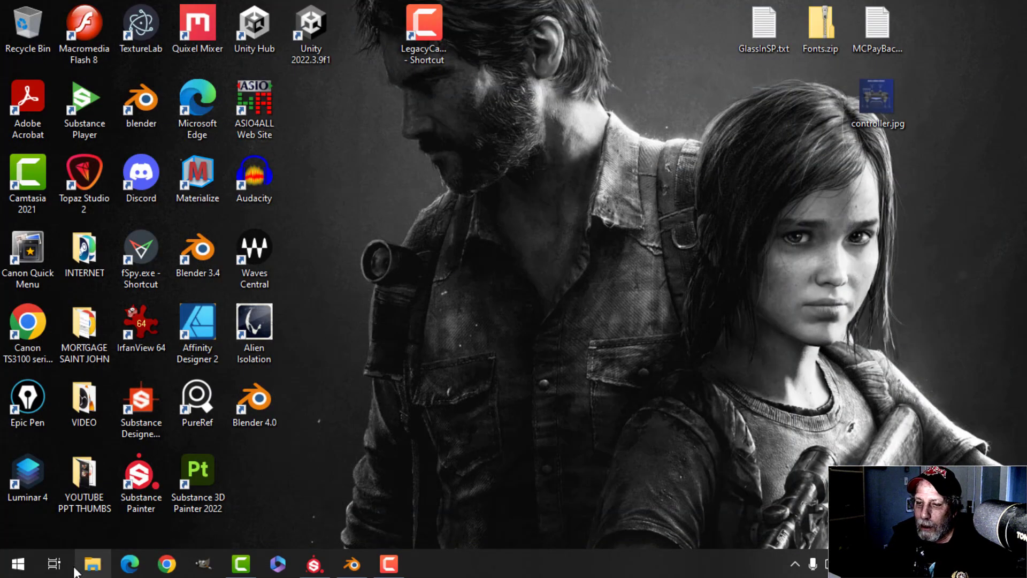
- Open the exported video-studio.jpg from the POST APOCALYPTIC CLASSROOM folder in Photos
left_click(92, 564)
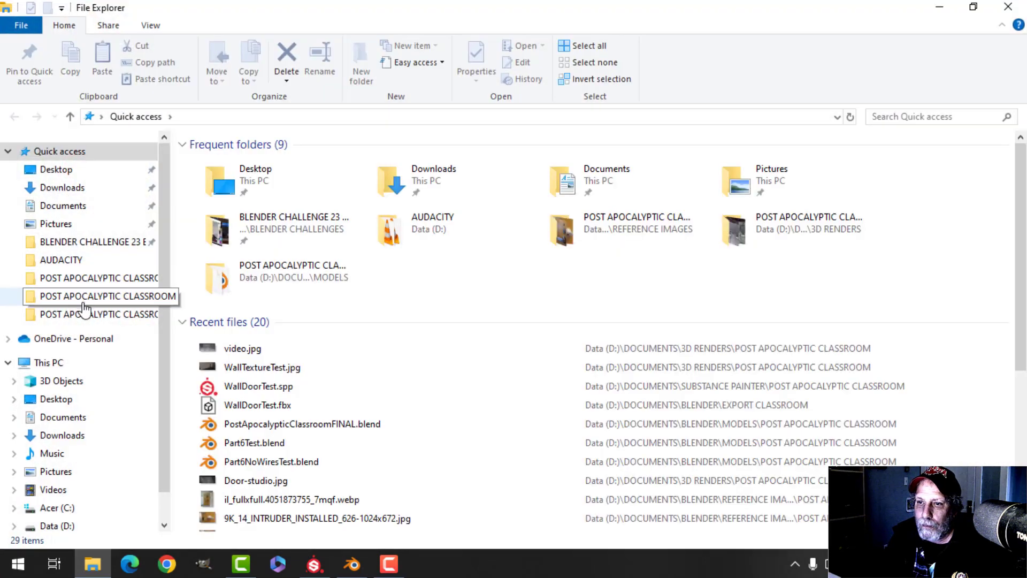
left_click(85, 296)
left_click(324, 203)
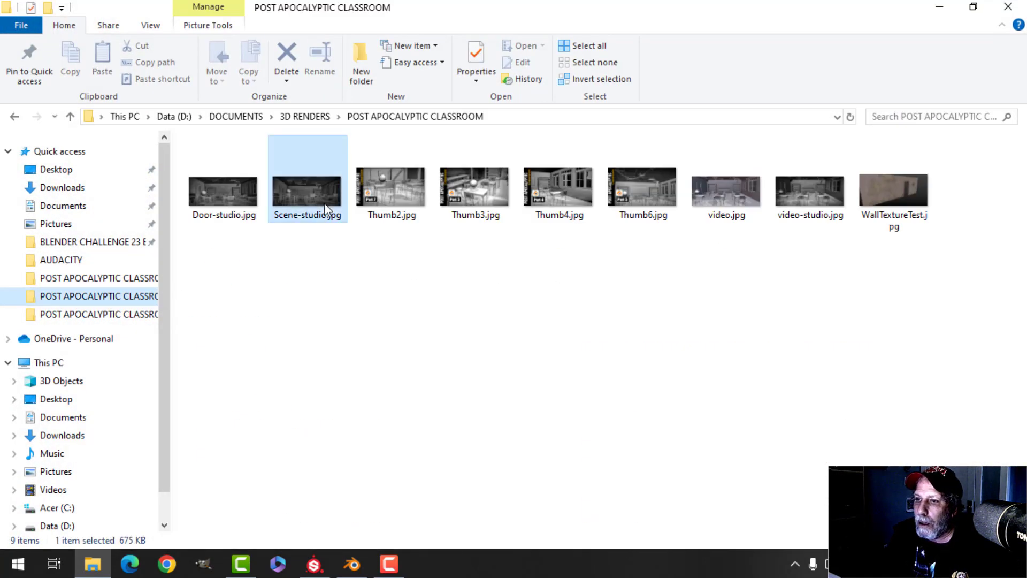
left_click(819, 209)
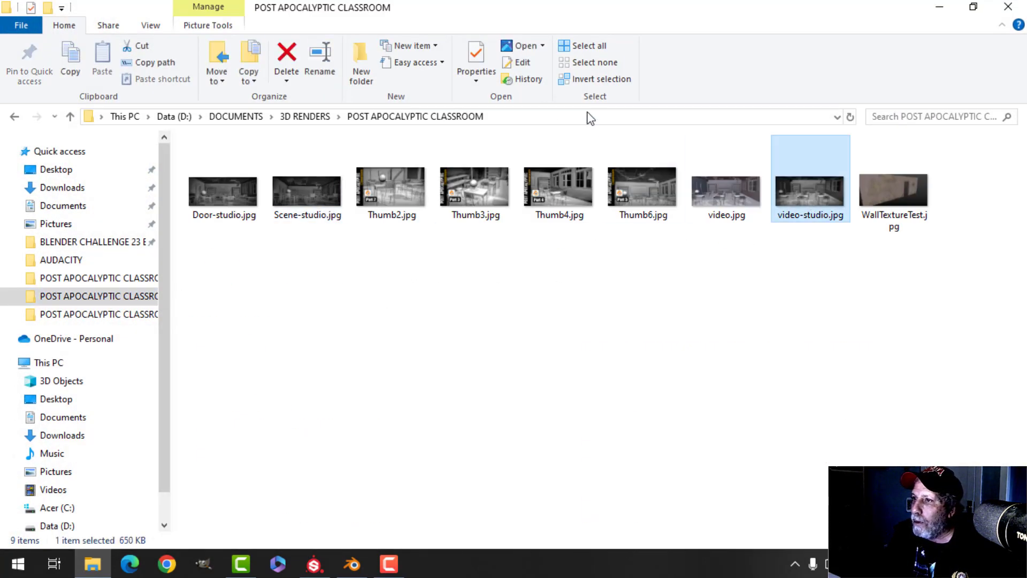
left_click(524, 46)
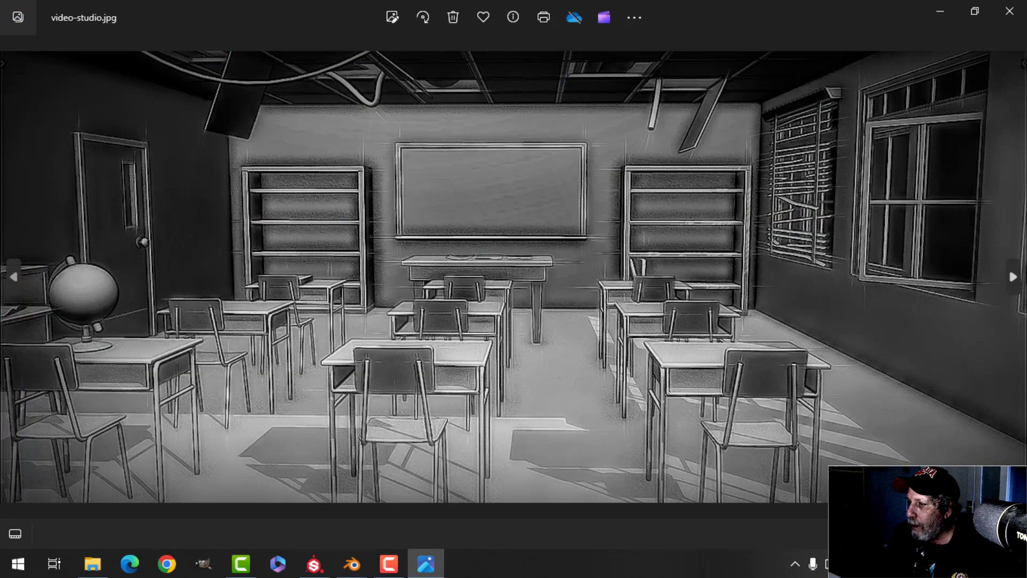
- View the black-and-white sketch video-studio.jpg full-screen in Photos
key("F11")
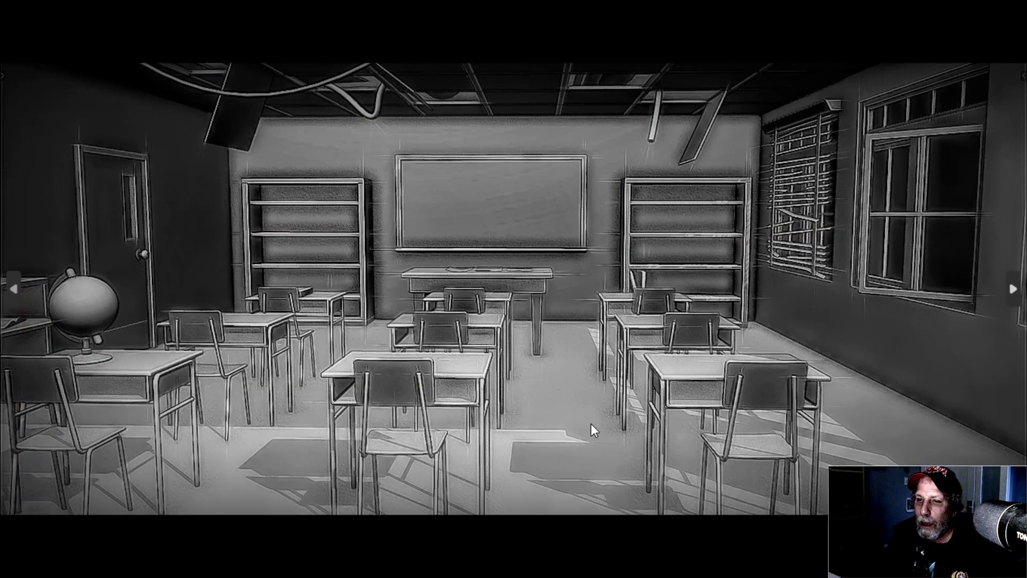